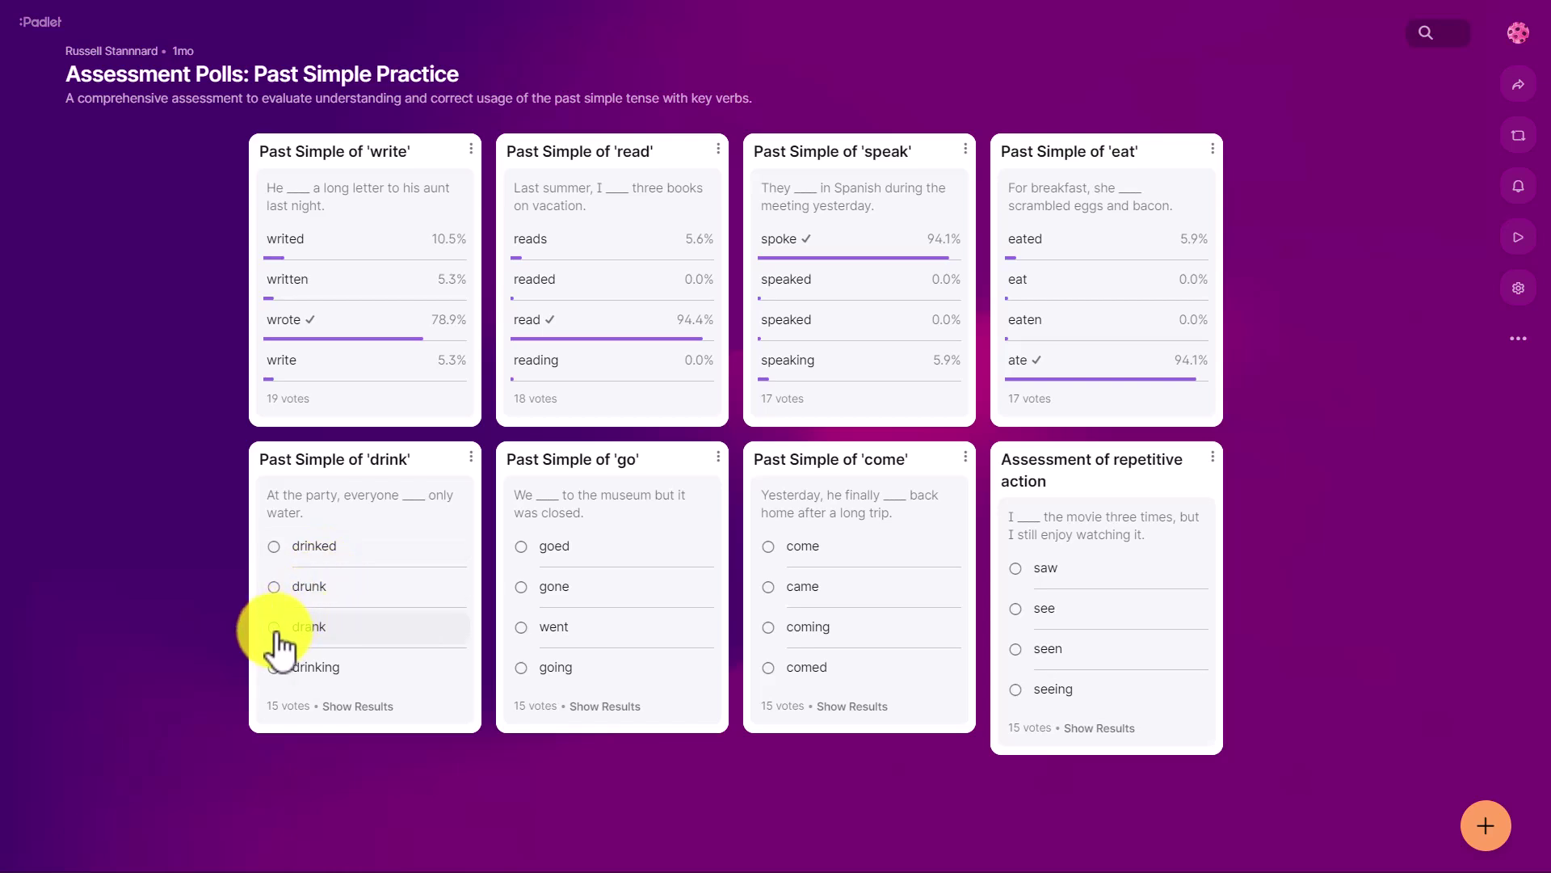
- Pick drank, went, came and saw in the four lower polls, then submit the drink and go votes
{"action": "left_click", "coordinate": [275, 631]}
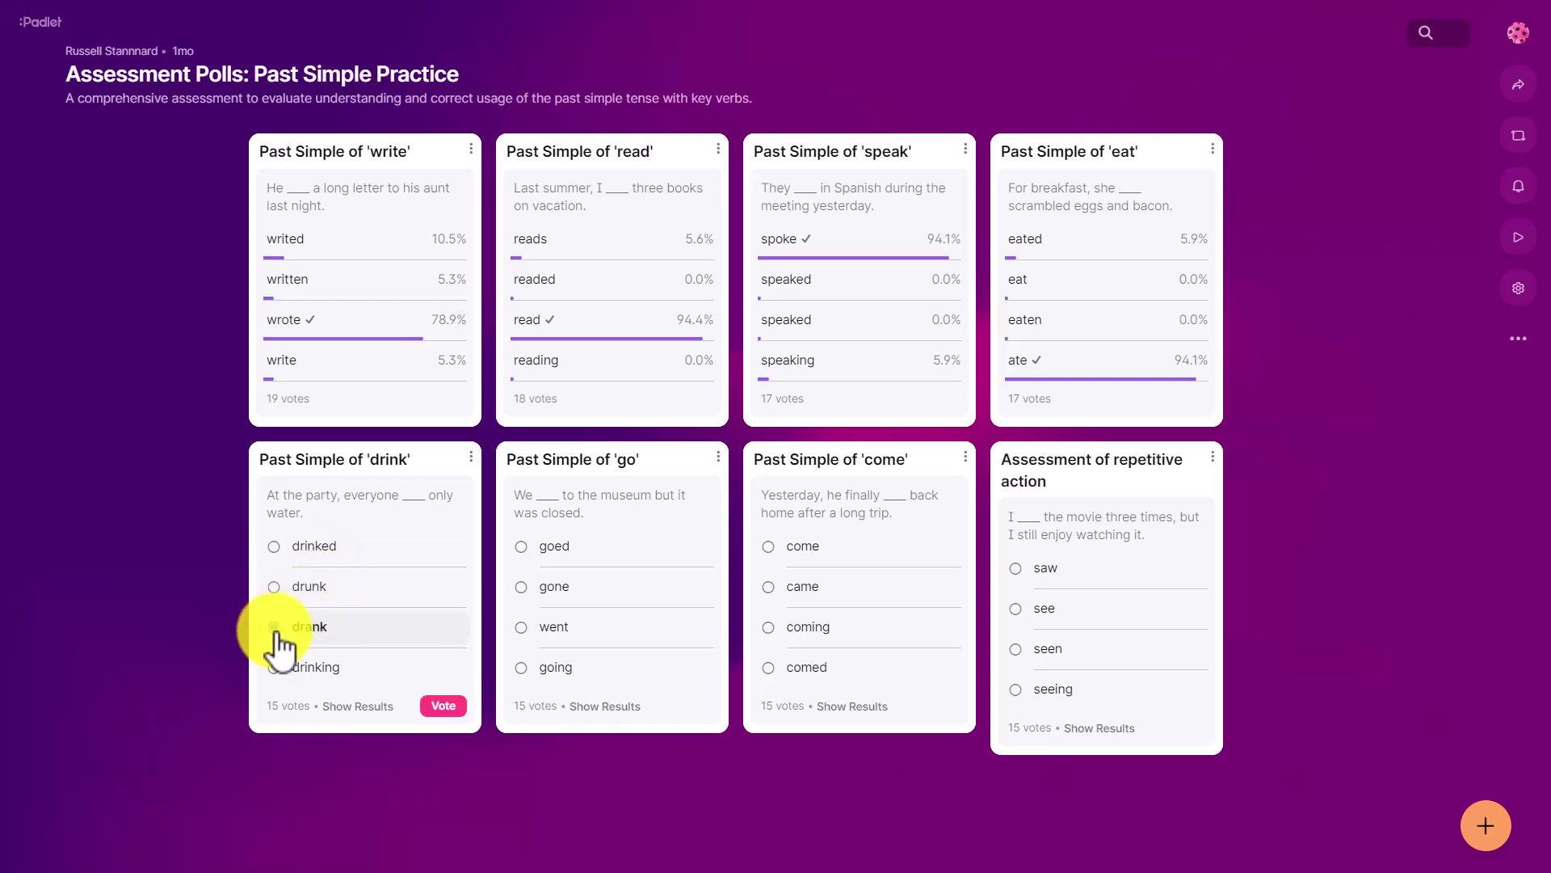
{"action": "left_click", "coordinate": [523, 628]}
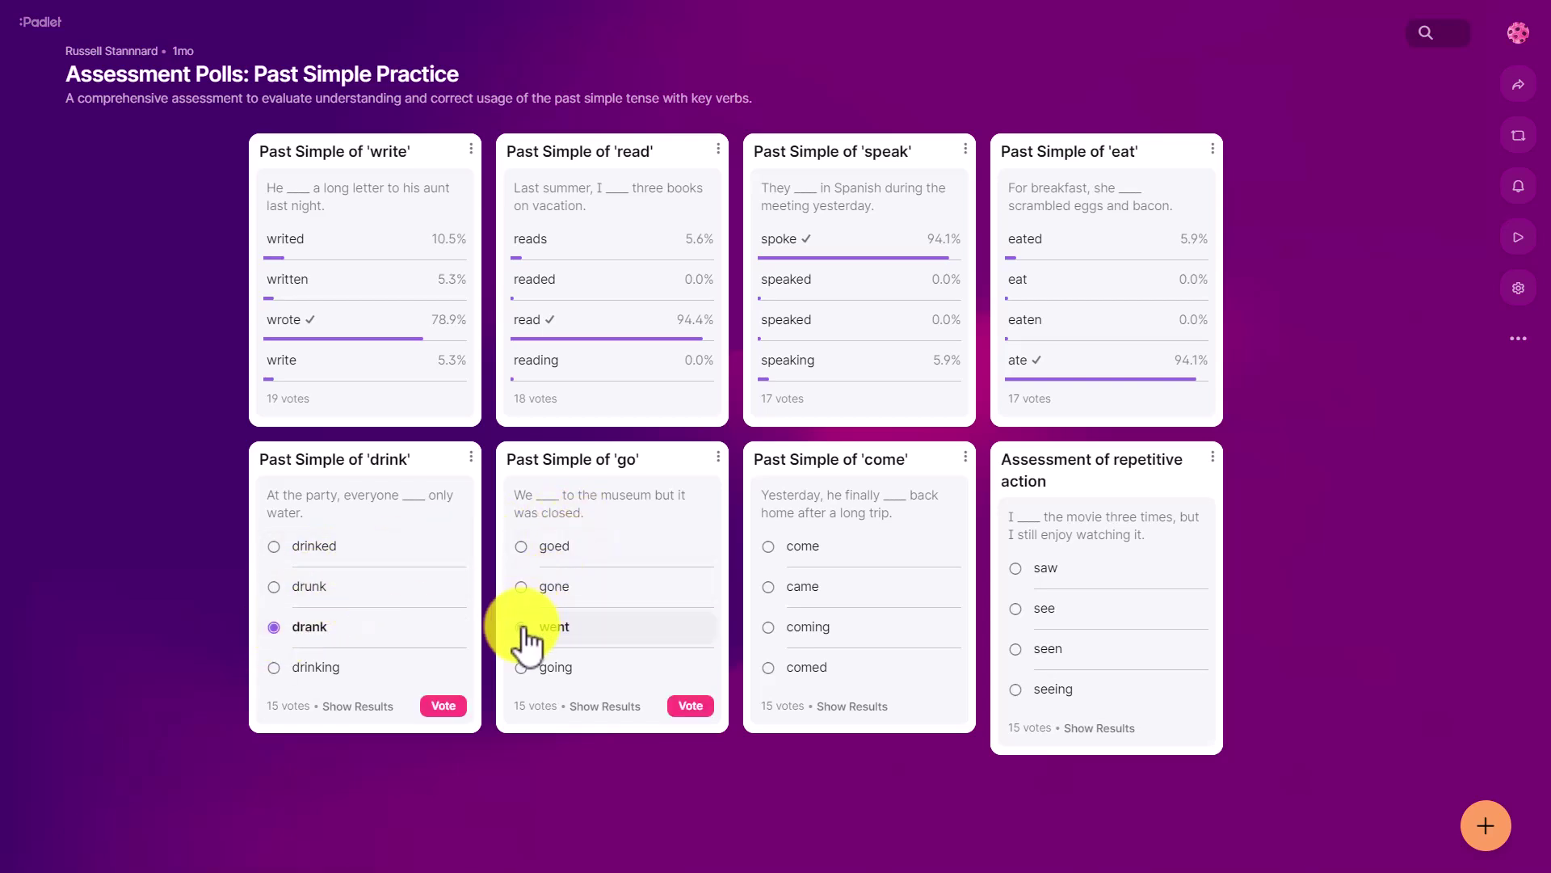
{"action": "left_click", "coordinate": [773, 587]}
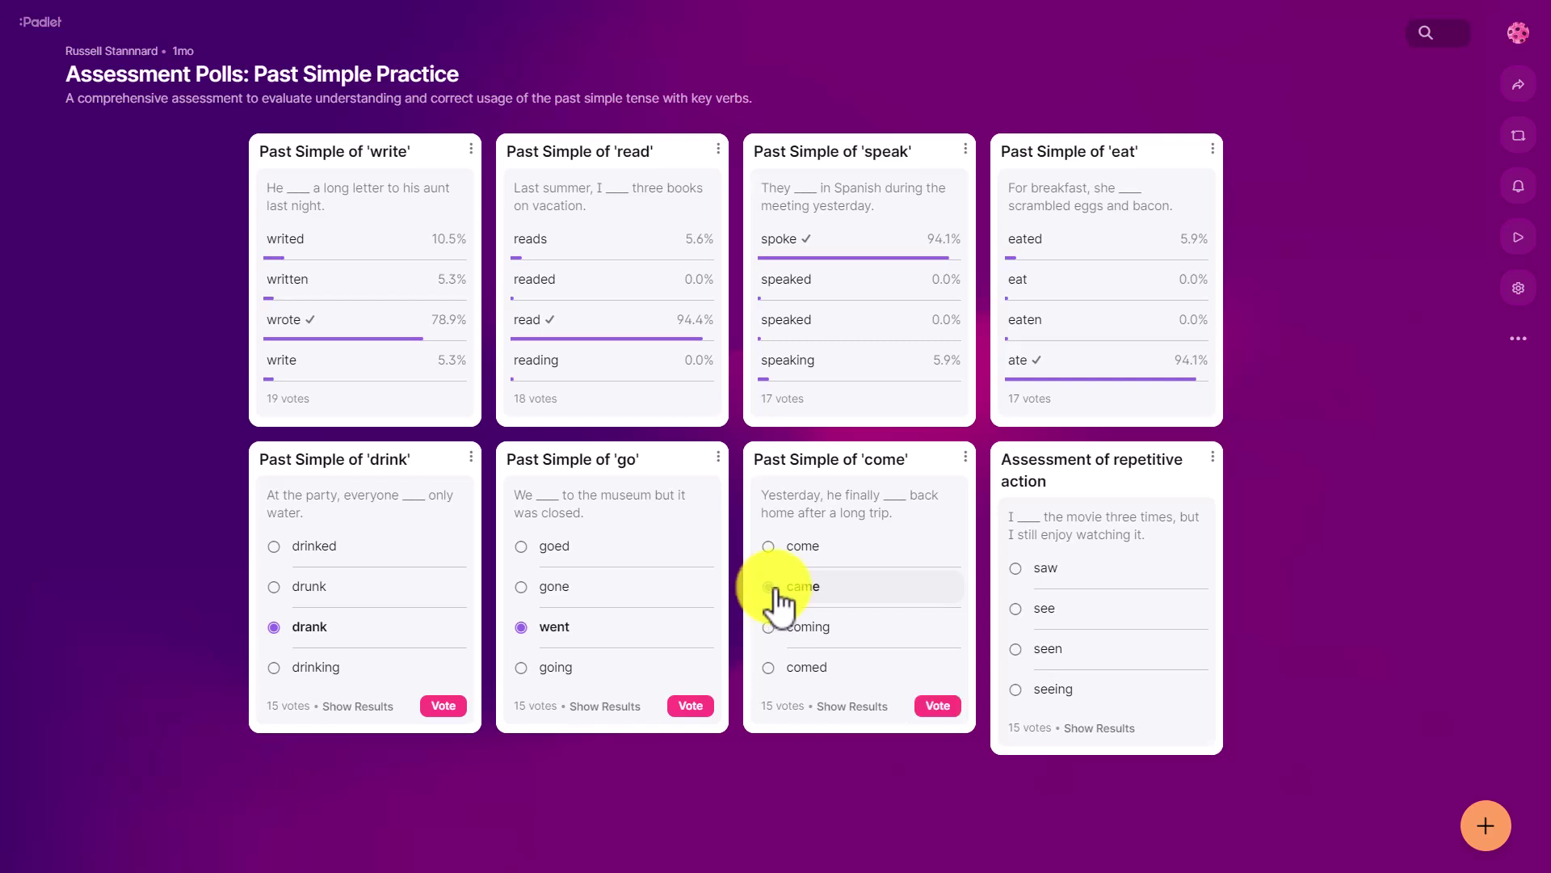
{"action": "left_click", "coordinate": [1017, 569]}
{"action": "left_click", "coordinate": [445, 707]}
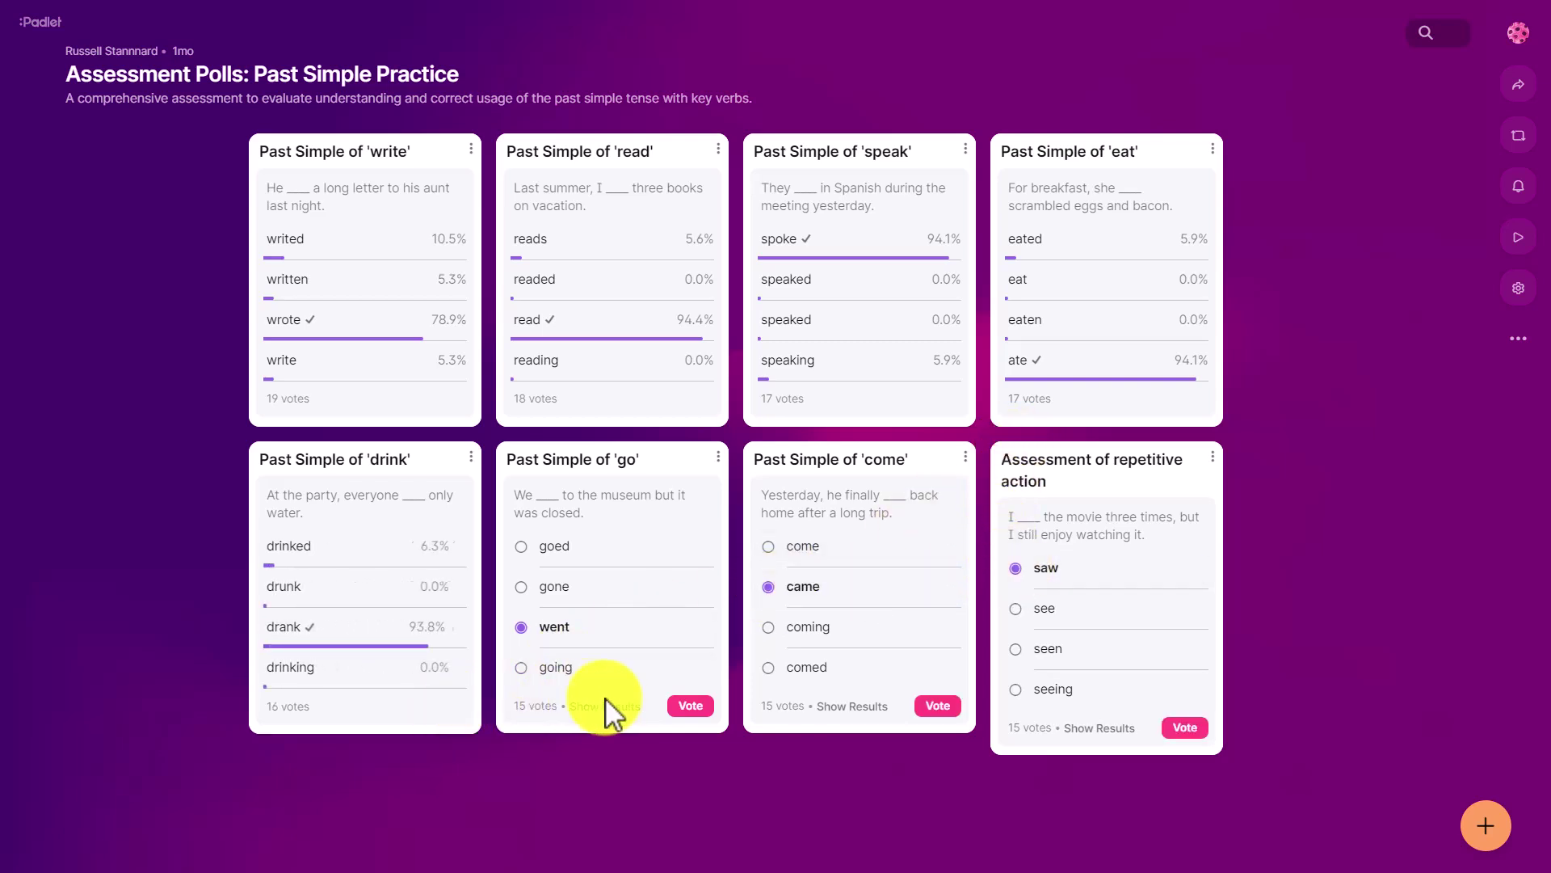
{"action": "left_click", "coordinate": [691, 707]}
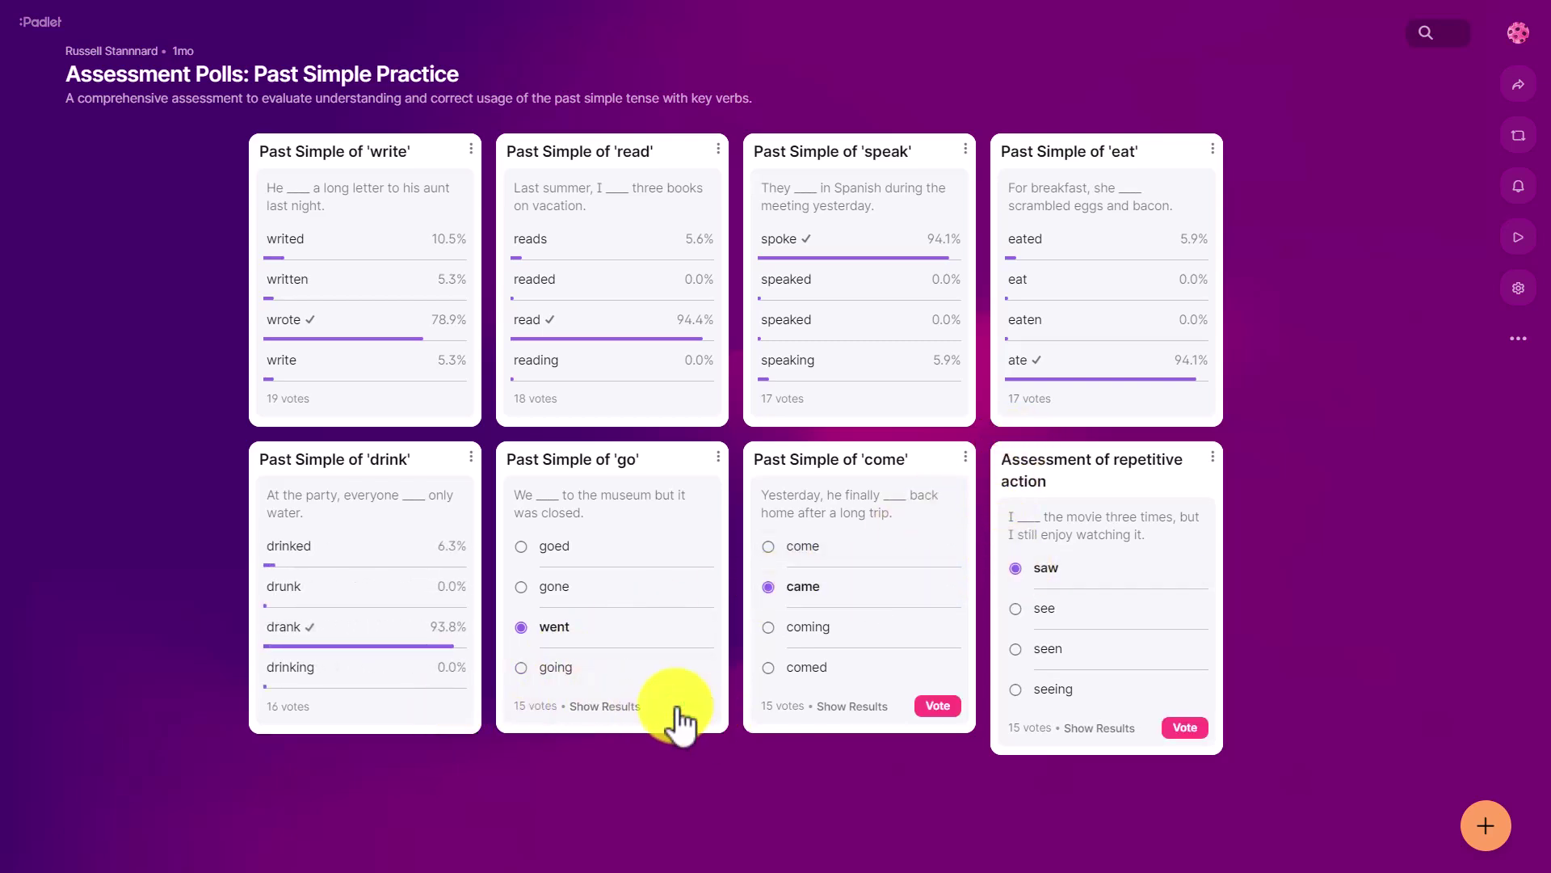
- Submit the come vote, then vote the went zoo sentence in Poll 2 and 'We saw a movie last night' in Poll 3
{"action": "left_click", "coordinate": [937, 705]}
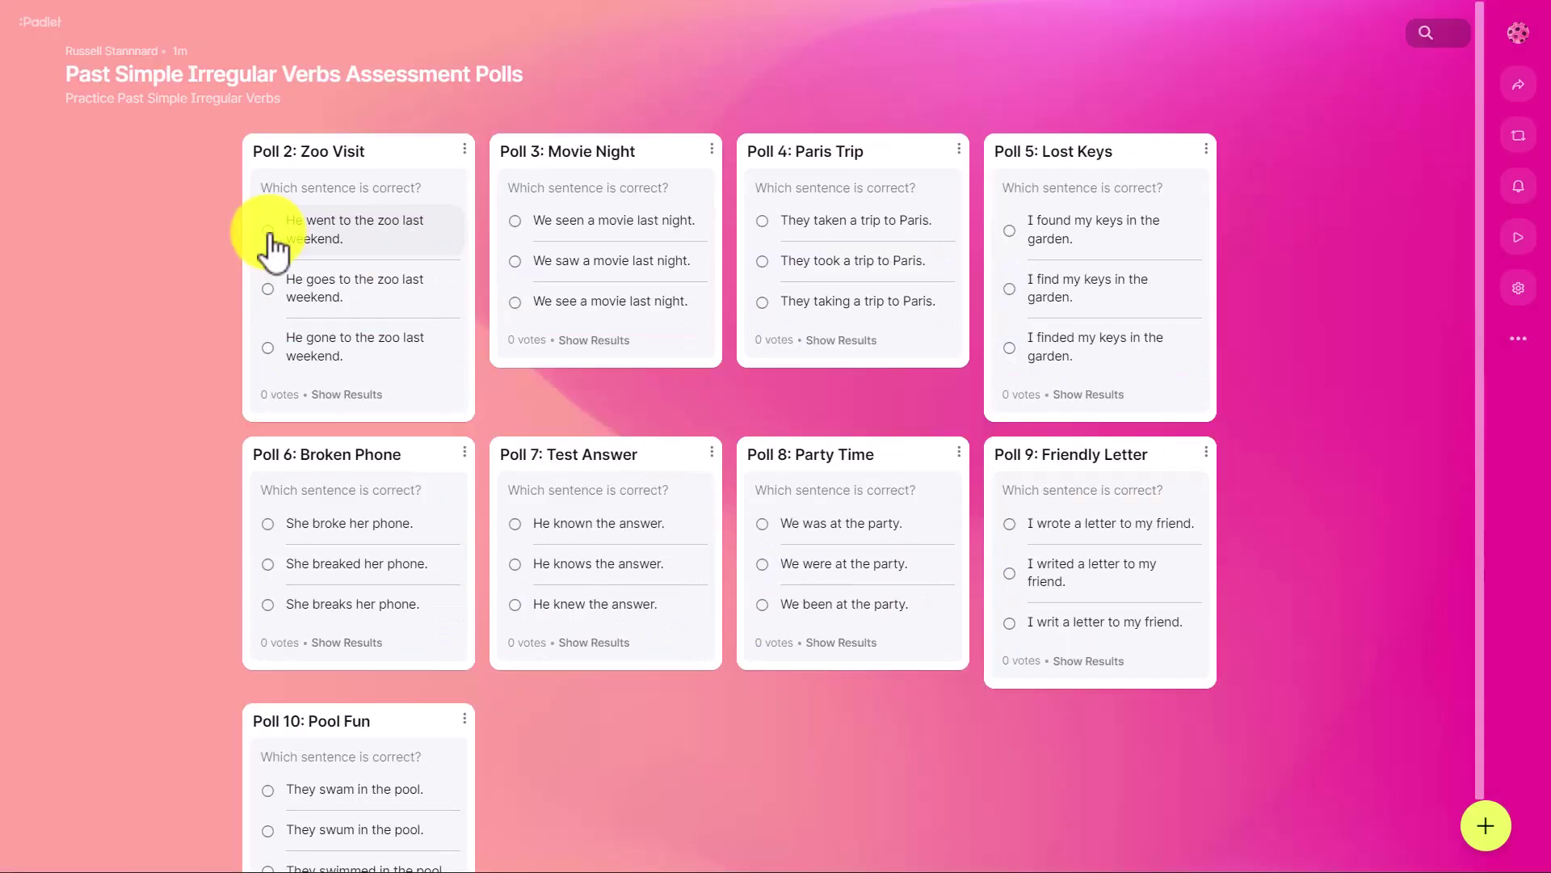
{"action": "left_click", "coordinate": [270, 233]}
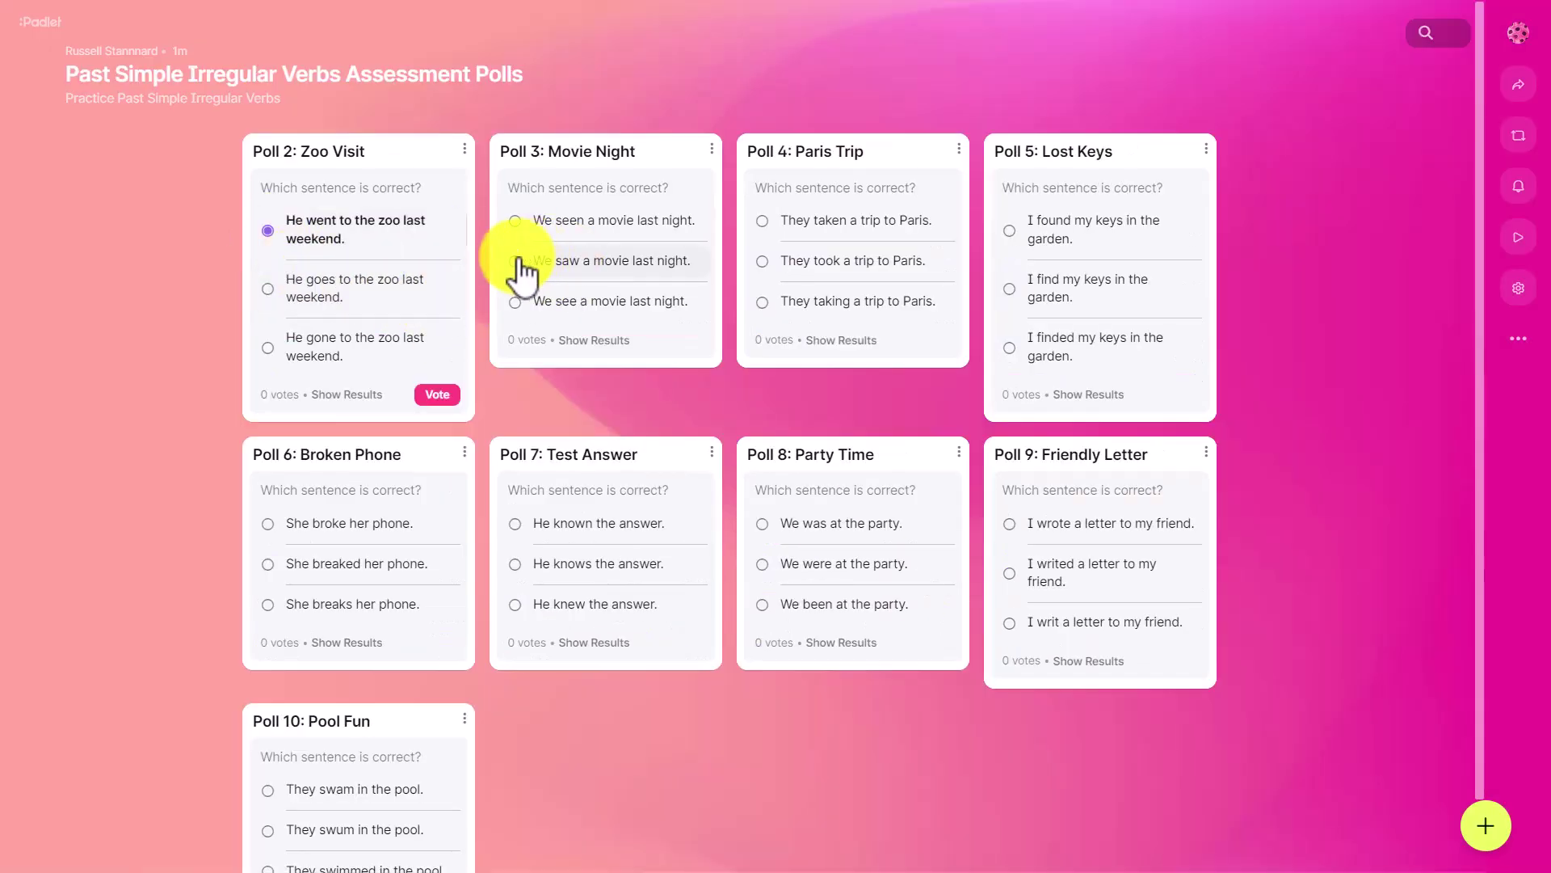
{"action": "left_click", "coordinate": [445, 395]}
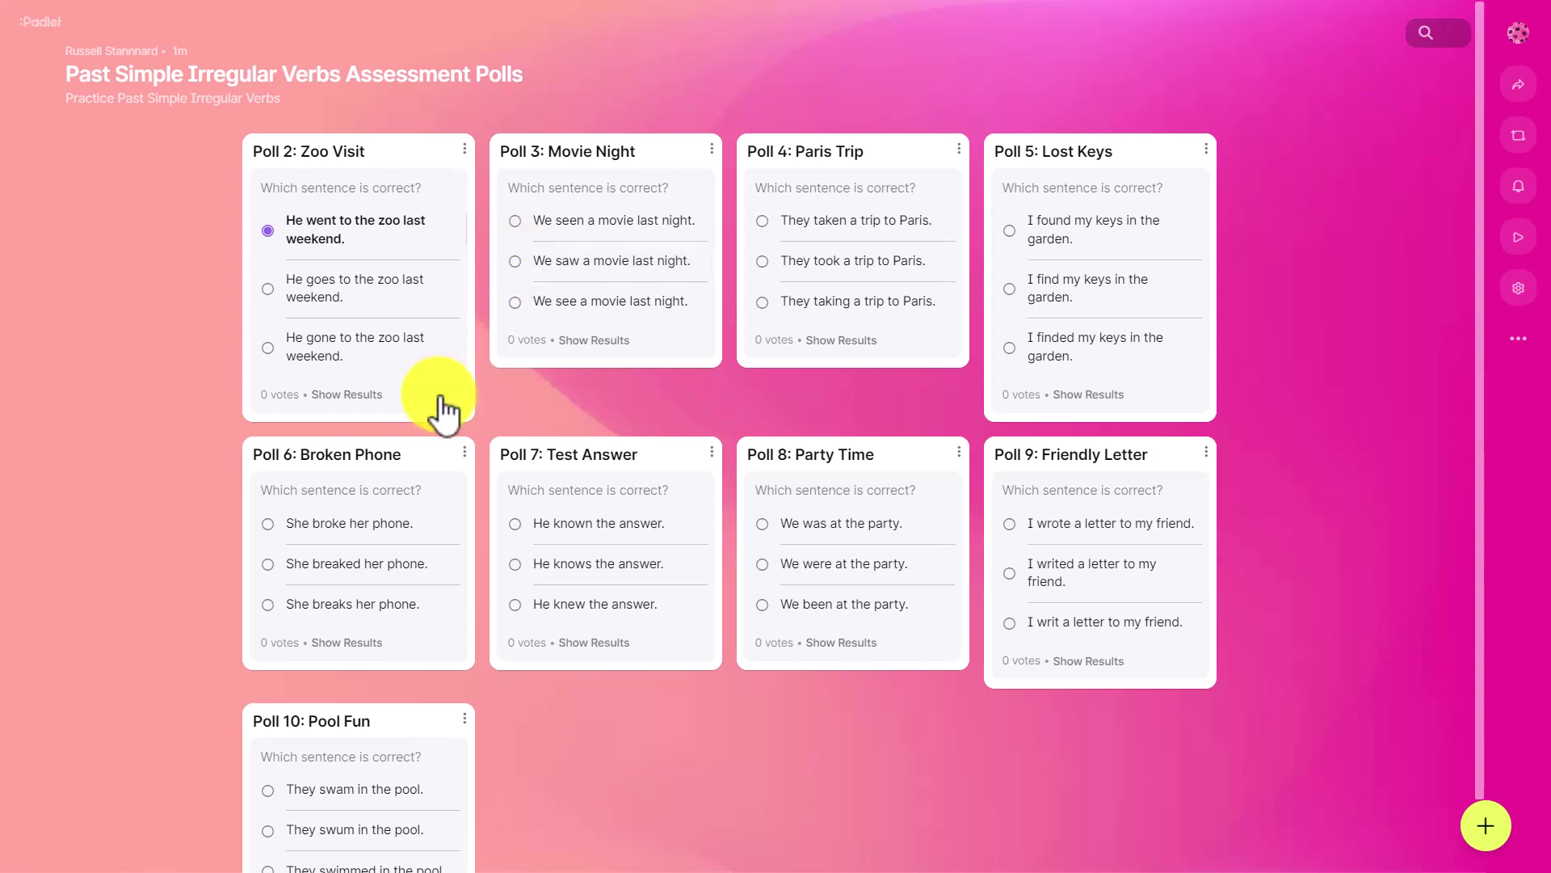
{"action": "left_click", "coordinate": [517, 262]}
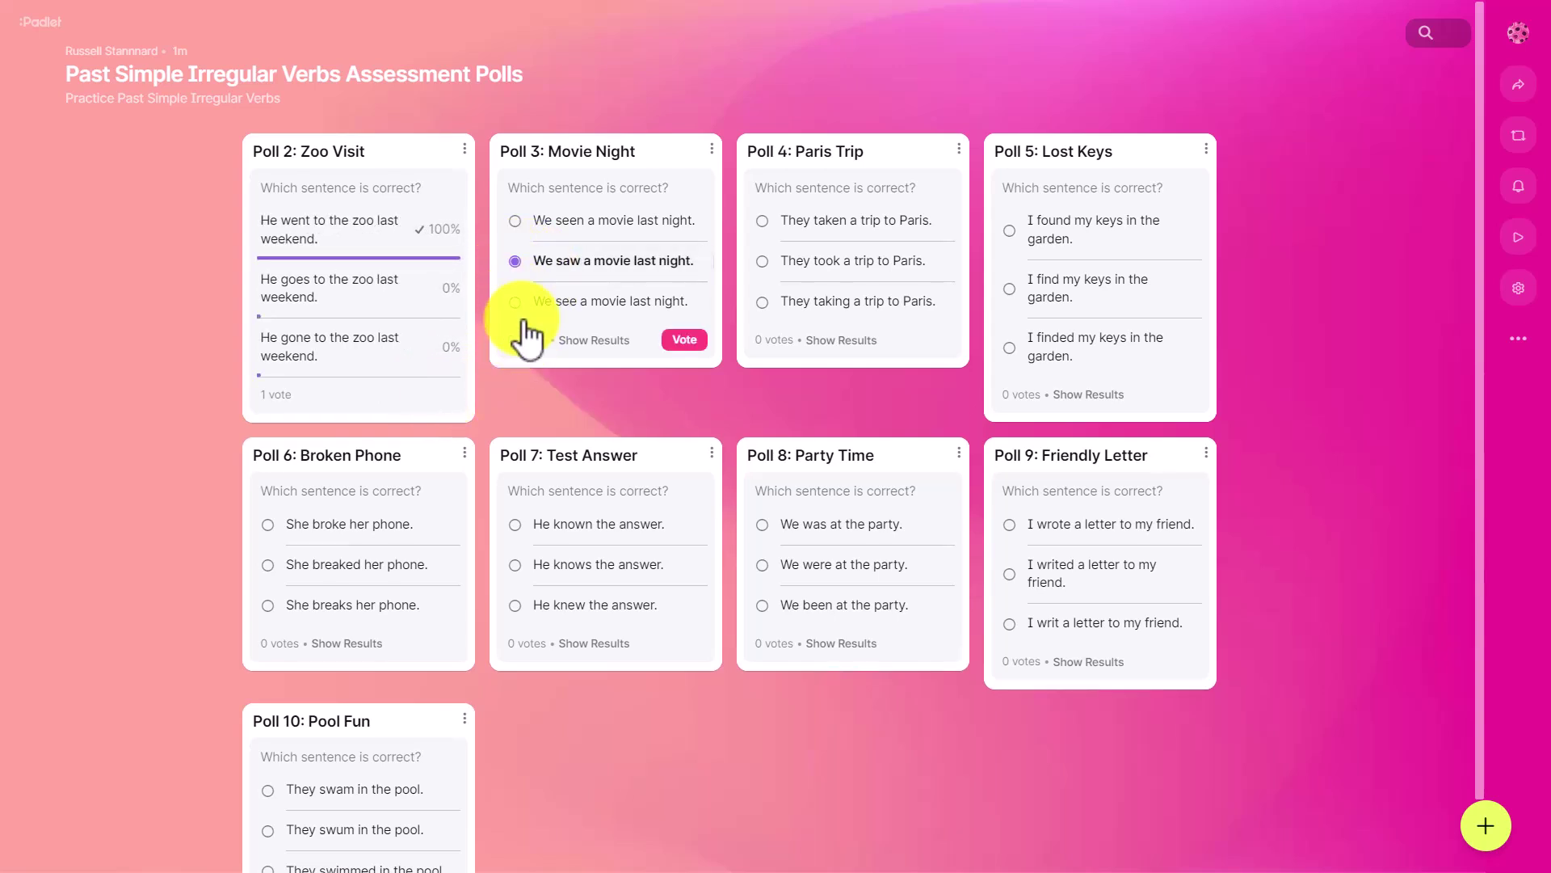
{"action": "left_click", "coordinate": [688, 343]}
- Vote 'They taking a trip to Paris', 'We sung at the concert' and 'He comed to my party' in their polls
{"action": "left_click", "coordinate": [776, 303]}
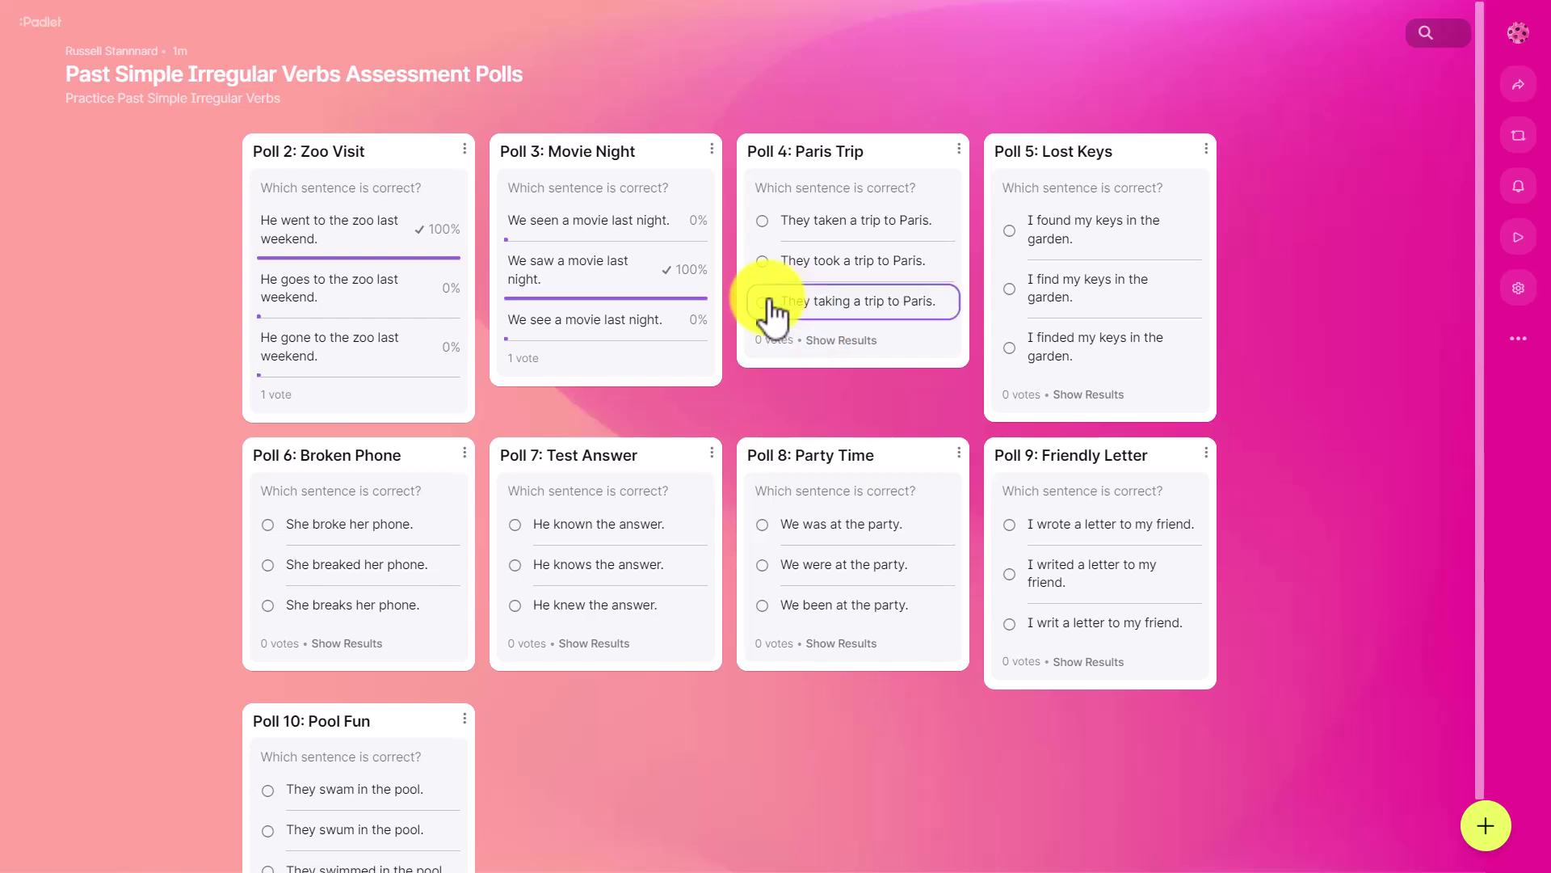
{"action": "left_click", "coordinate": [925, 343]}
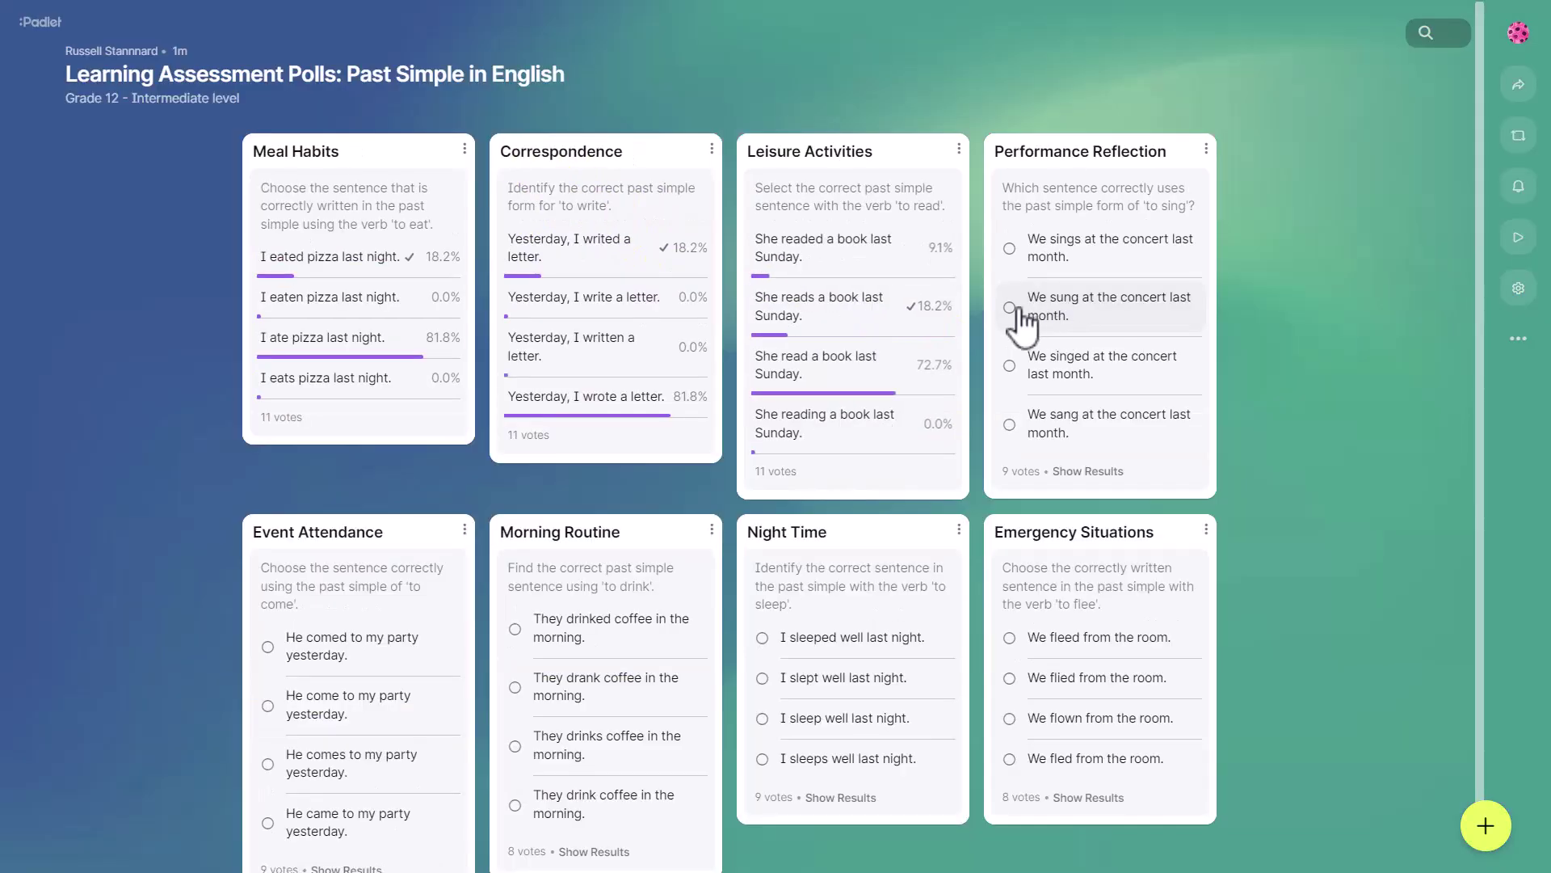
{"action": "left_click", "coordinate": [1030, 303]}
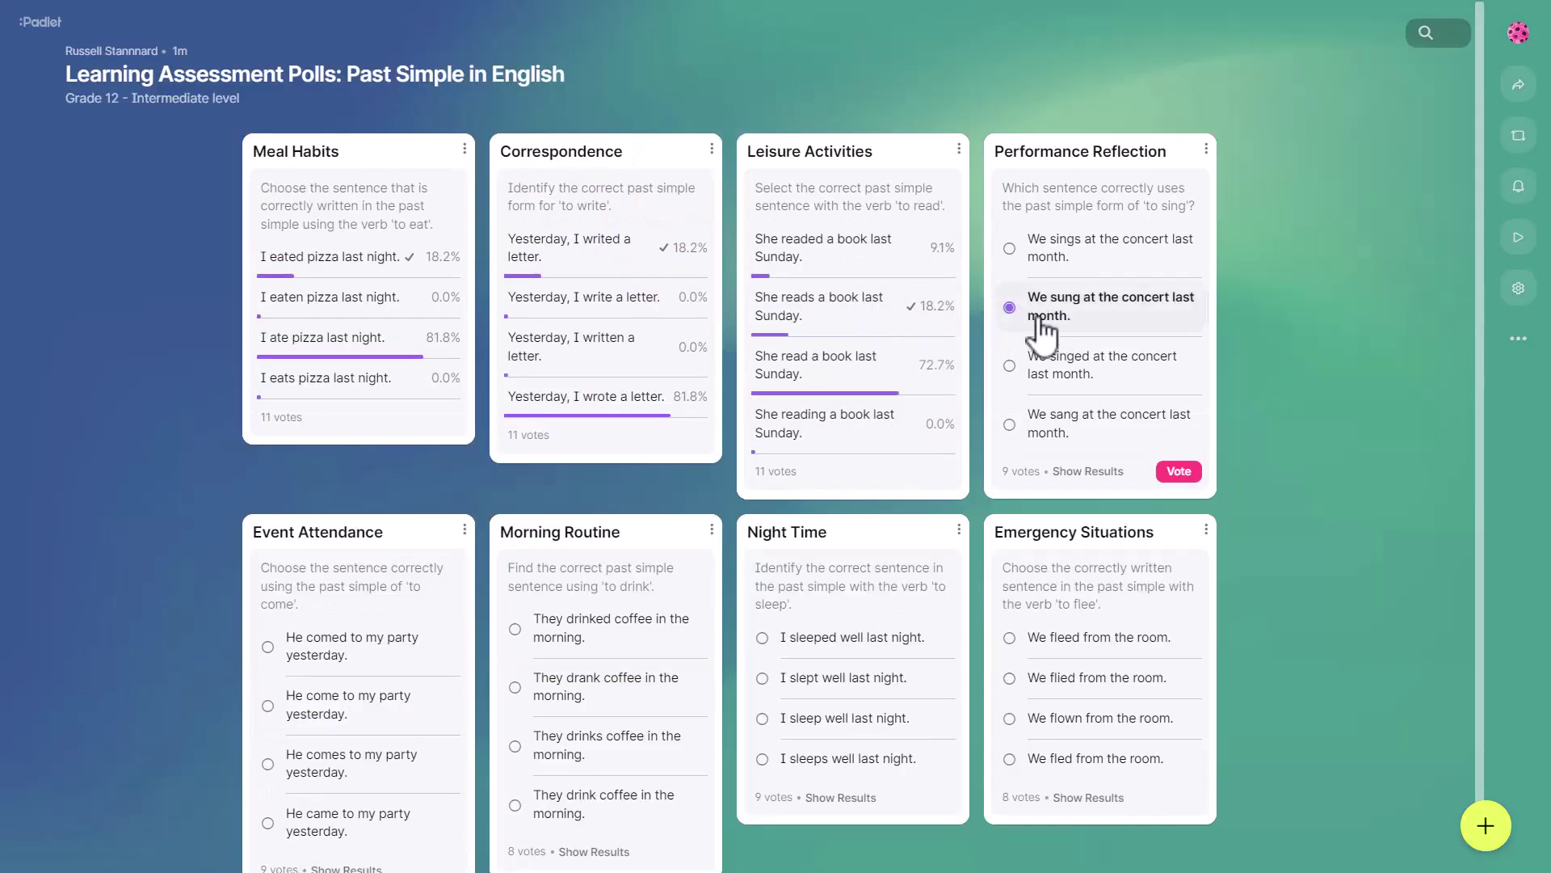
{"action": "left_click", "coordinate": [1177, 471]}
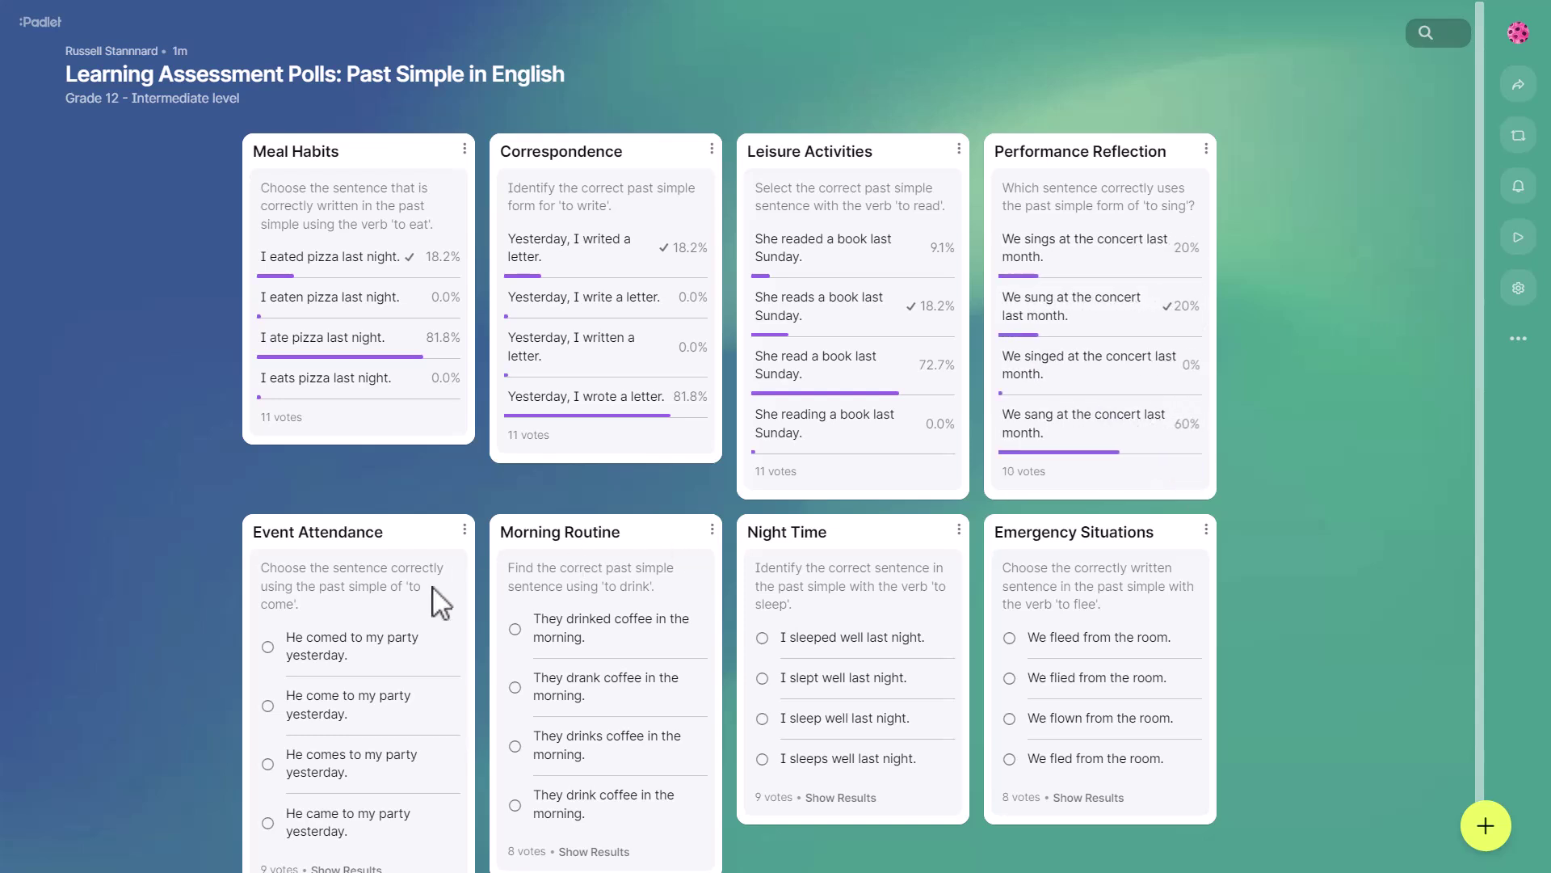
{"action": "left_click", "coordinate": [283, 656]}
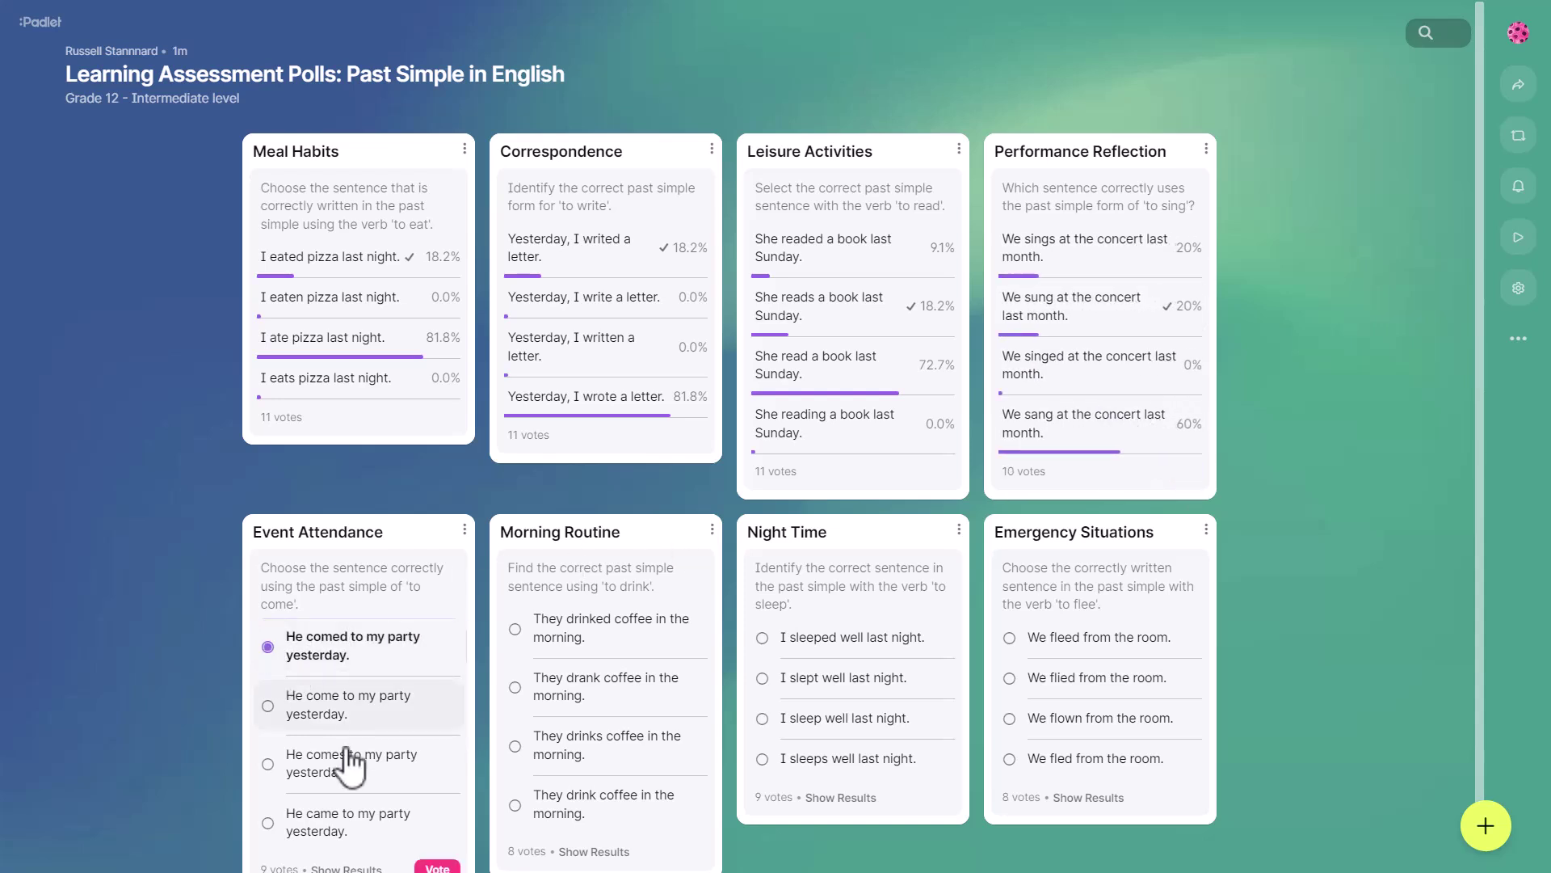
{"action": "left_click", "coordinate": [442, 868]}
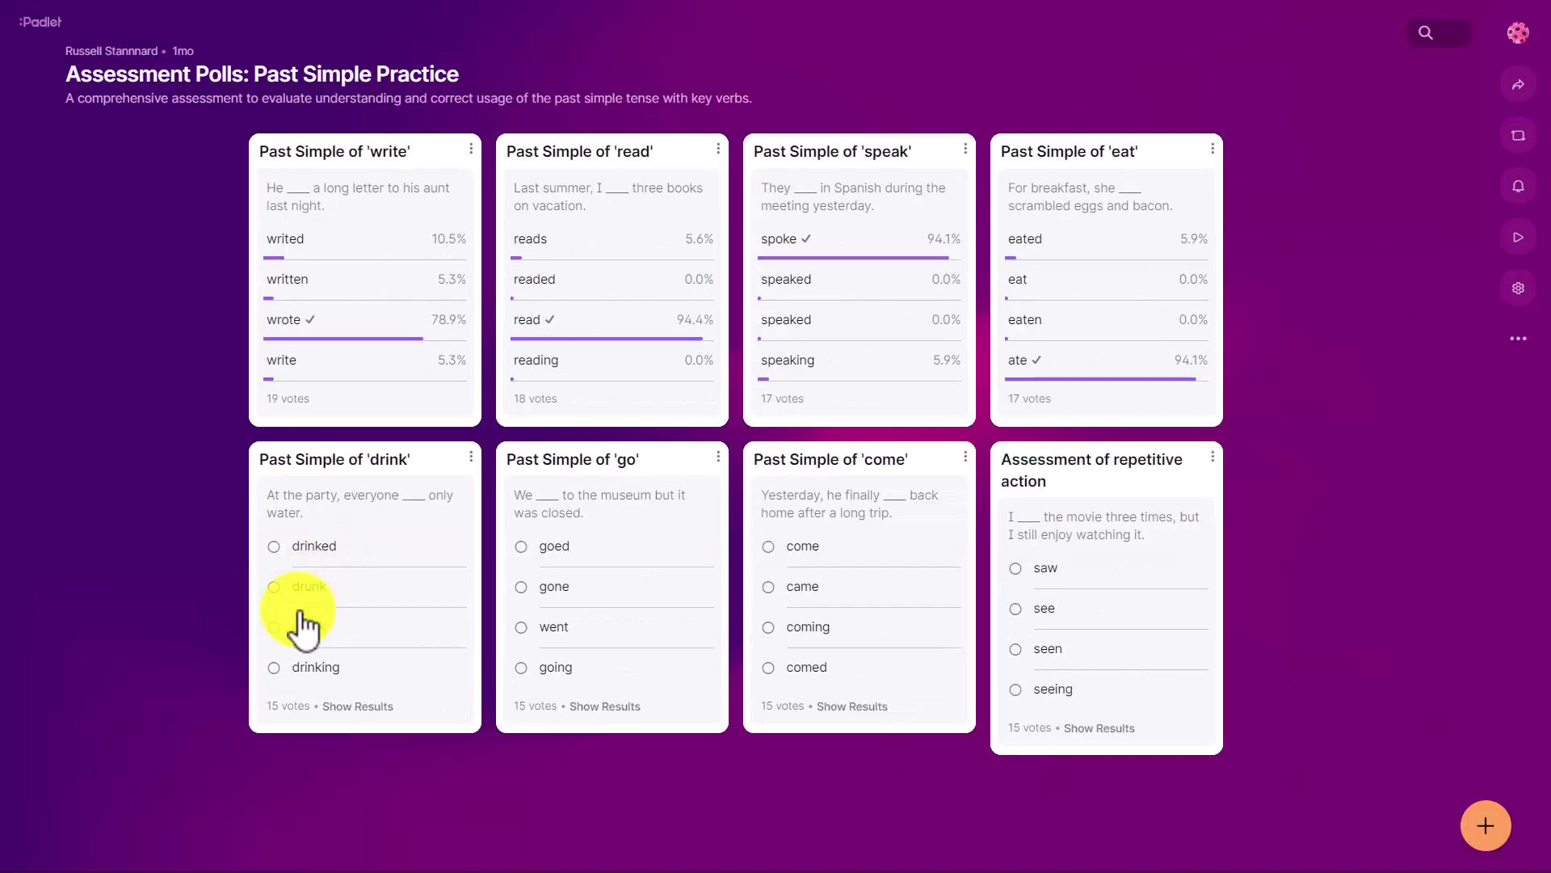
- Choose drank, went and came in the Practice board's lower polls
{"action": "left_click", "coordinate": [279, 632]}
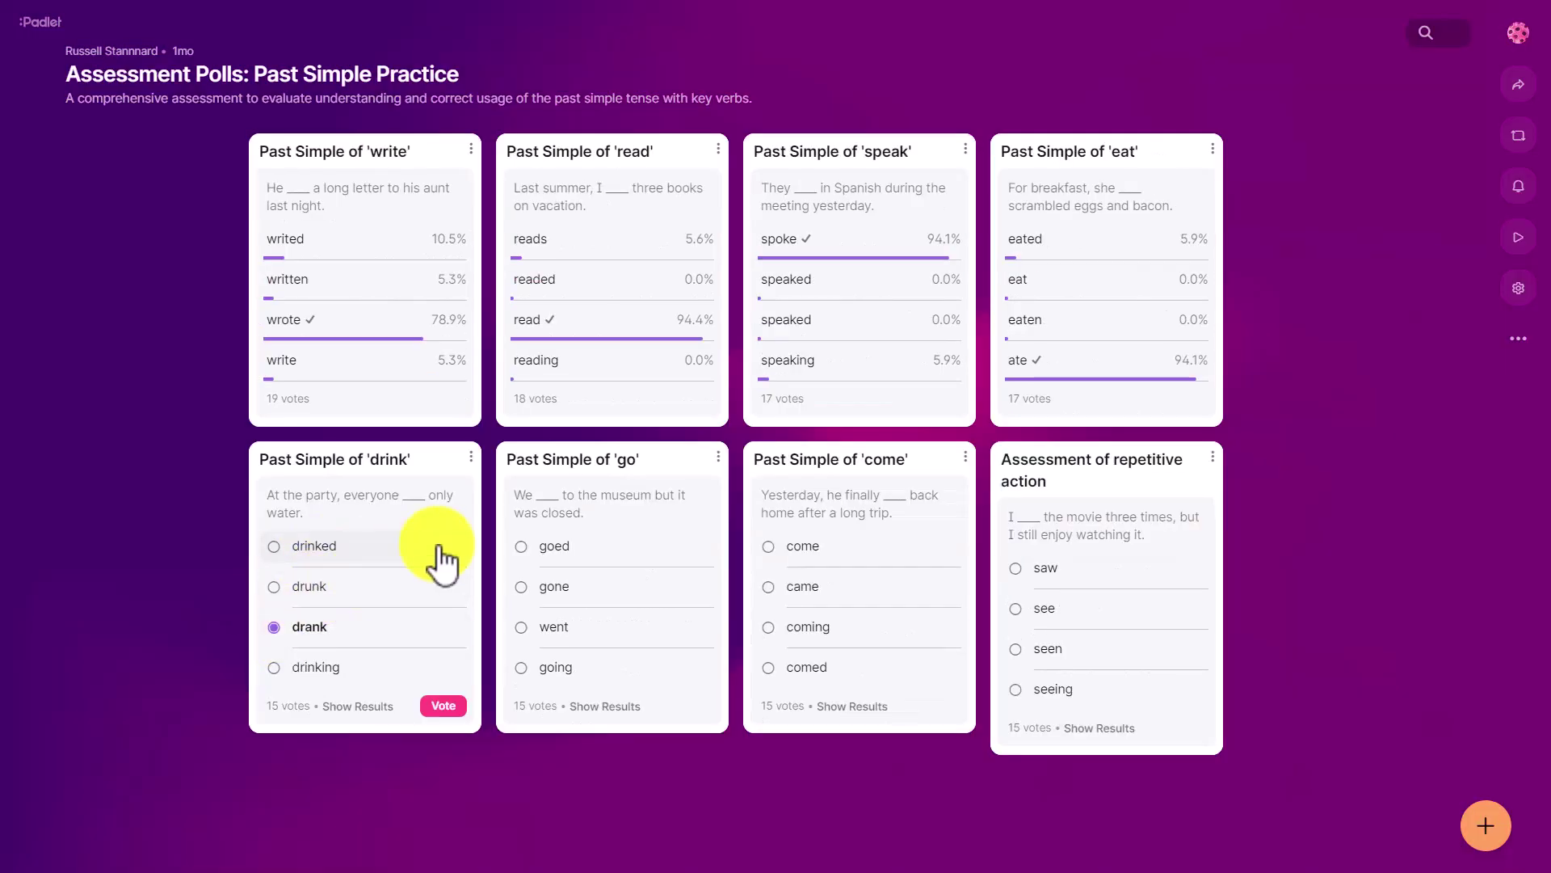
{"action": "left_click", "coordinate": [523, 627]}
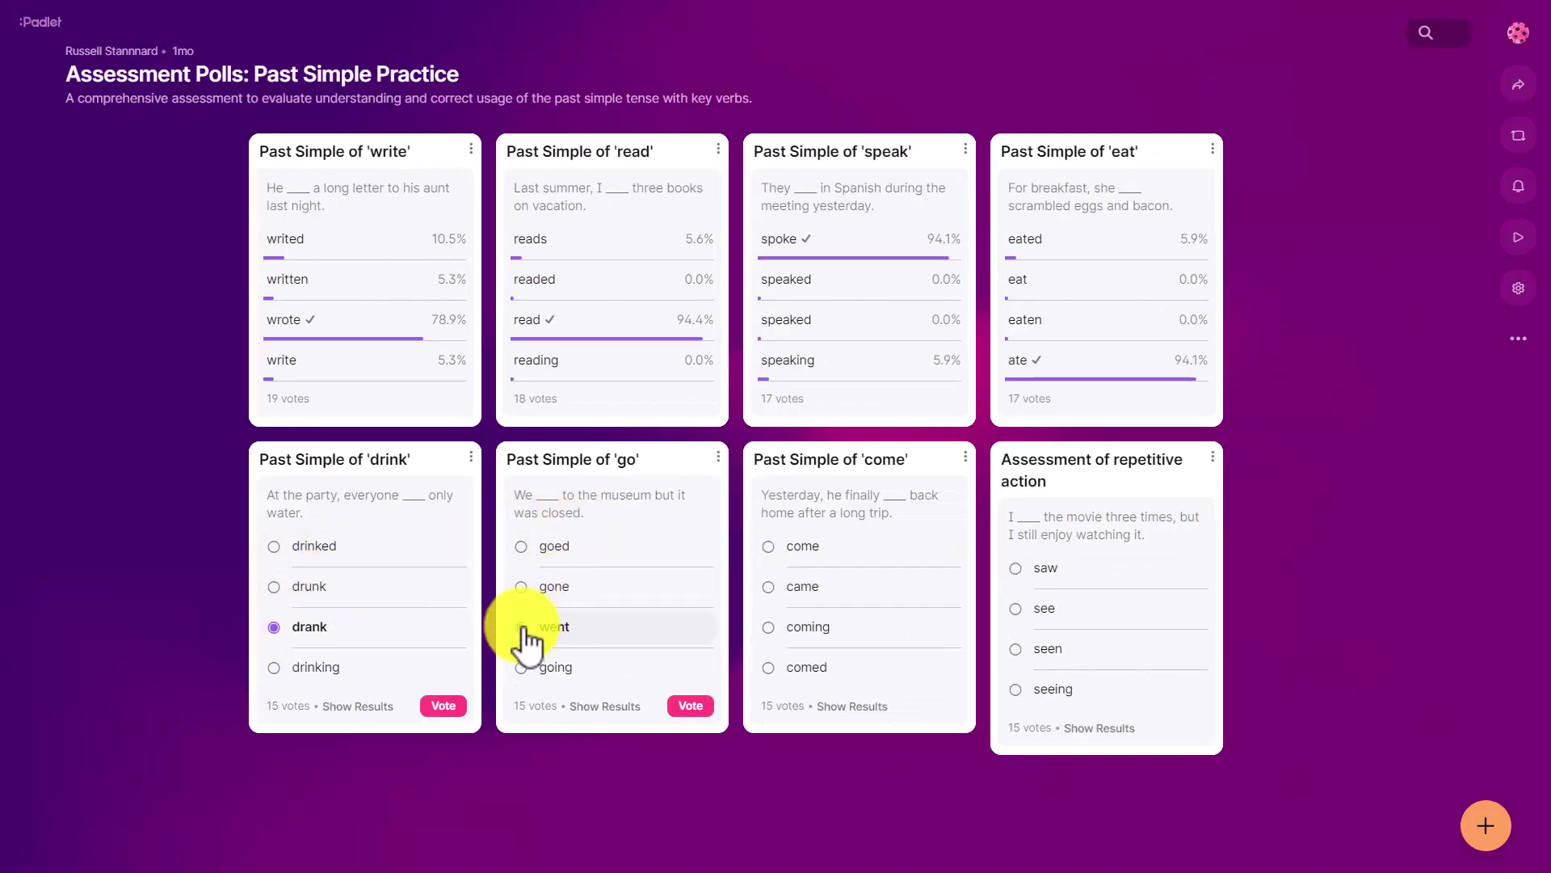
{"action": "left_click", "coordinate": [771, 587]}
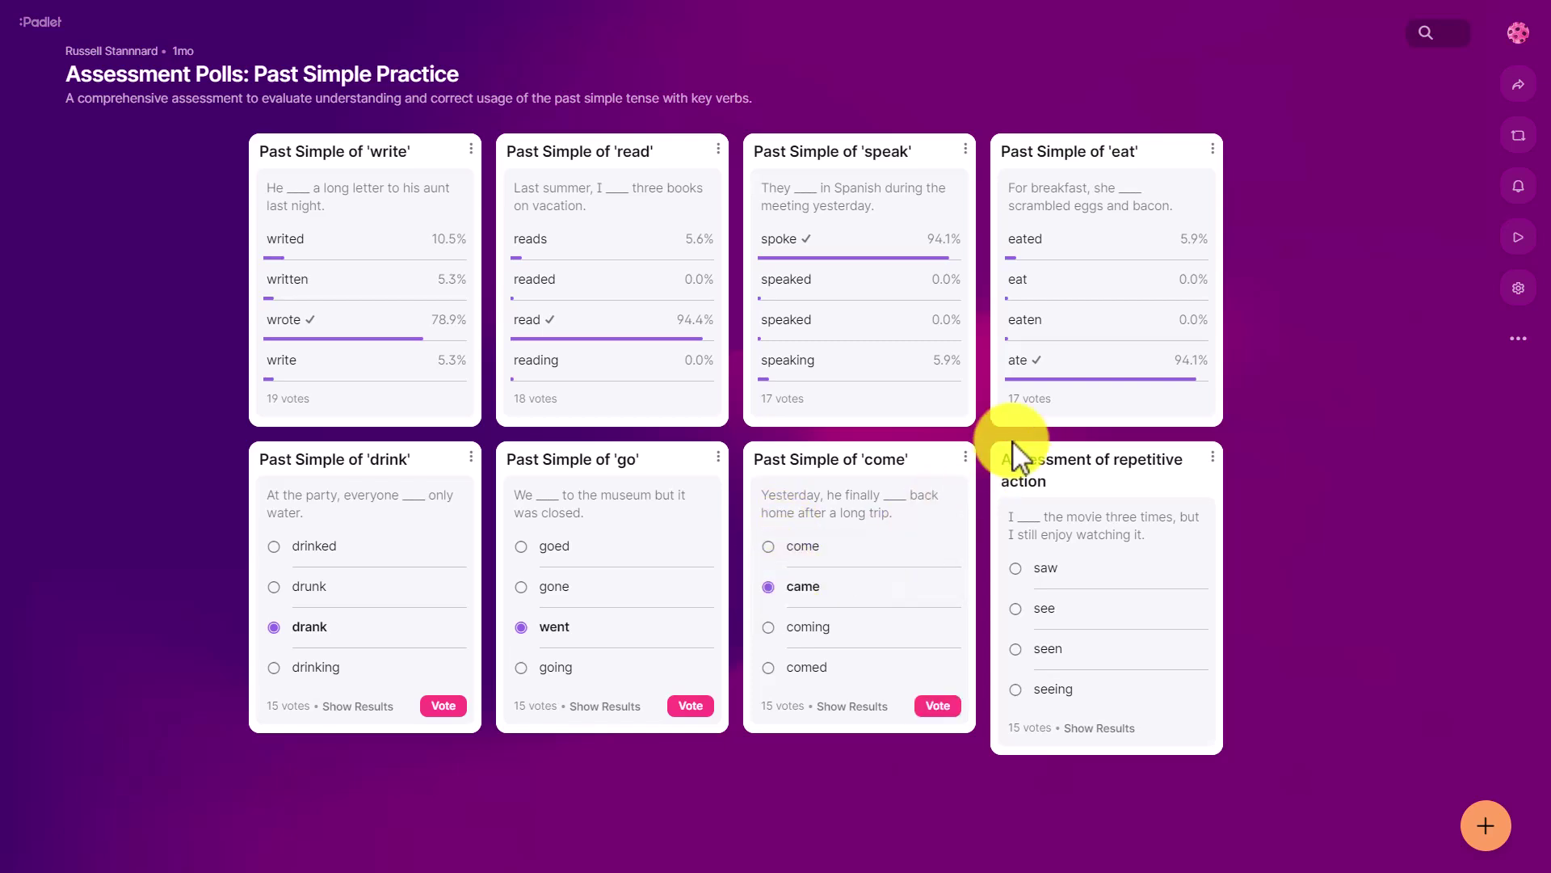
- Choose saw in the repetitive action poll
{"action": "left_click", "coordinate": [1018, 576]}
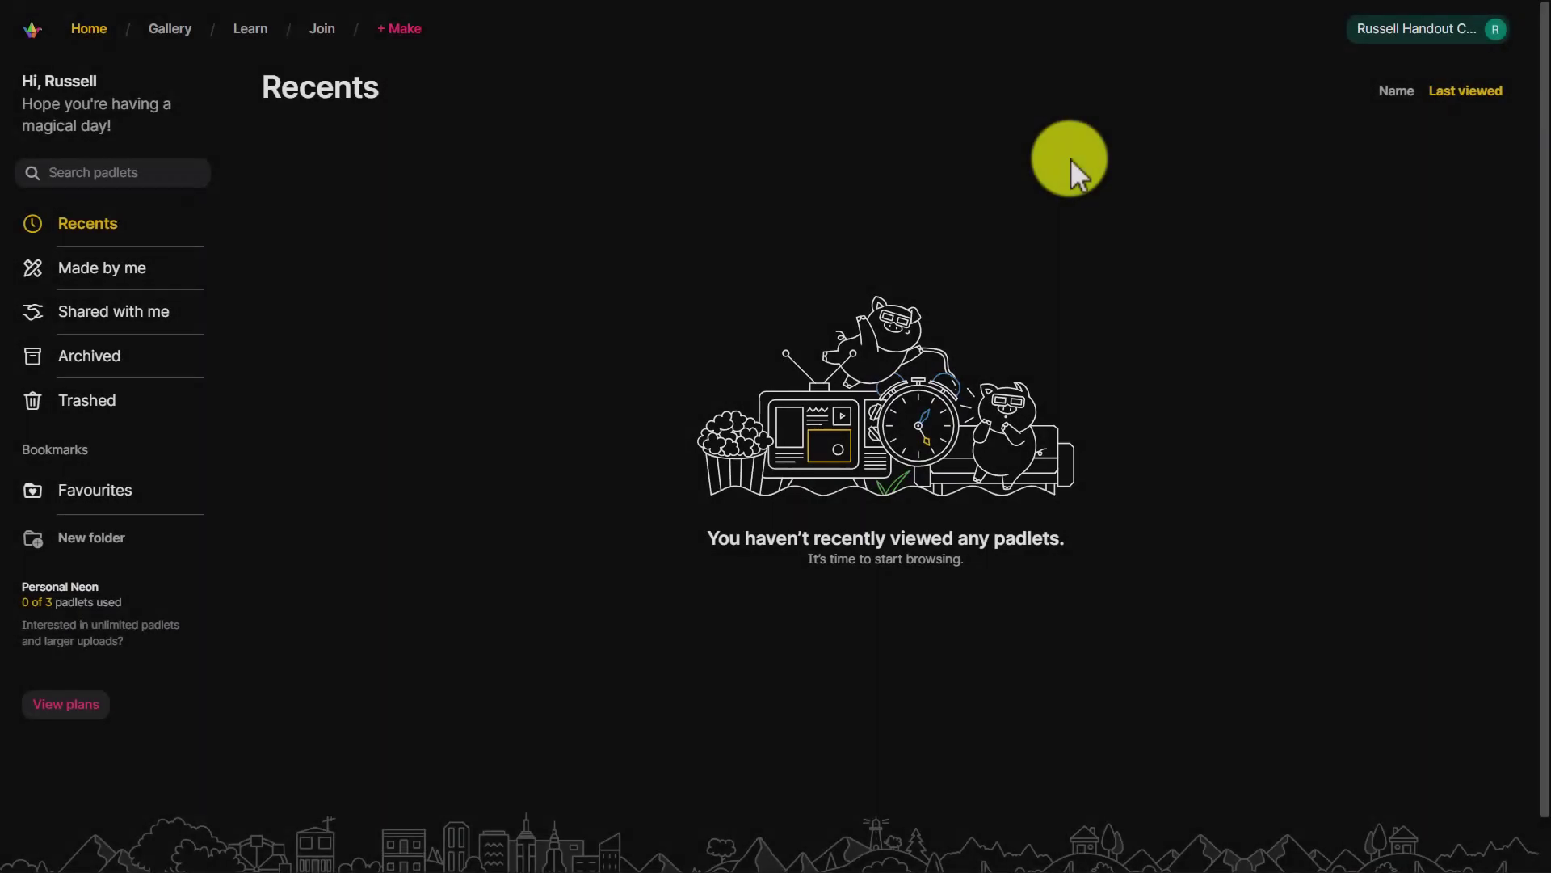
- Generate an AI Assessment polls board on Present Perfect Simple for Higher Ed., intermediate, with example sentences
{"action": "left_click", "coordinate": [407, 33]}
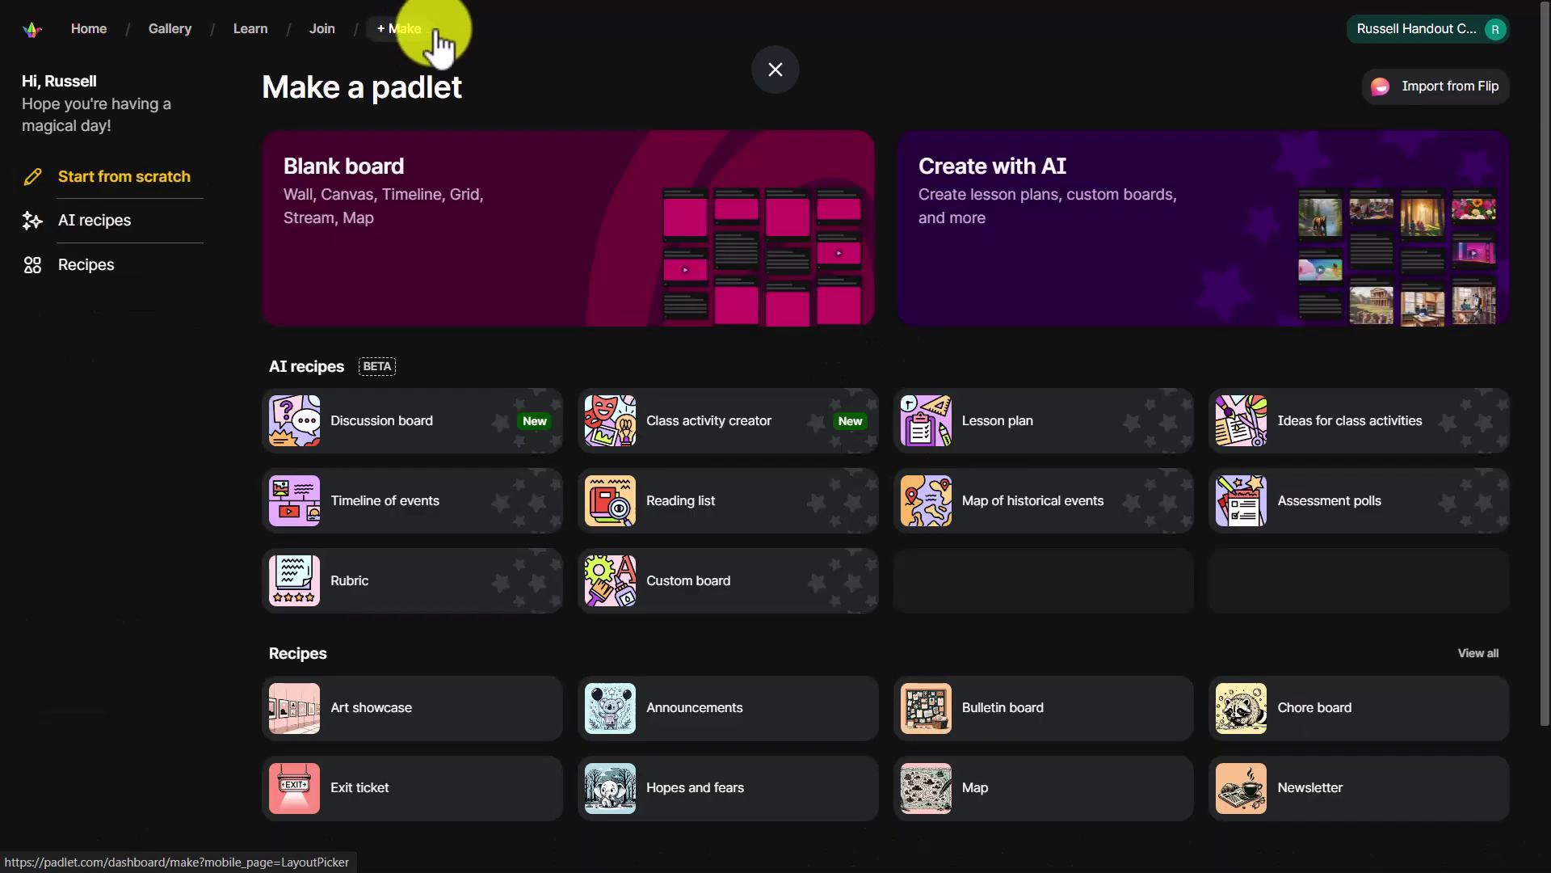
{"action": "left_click", "coordinate": [1294, 517]}
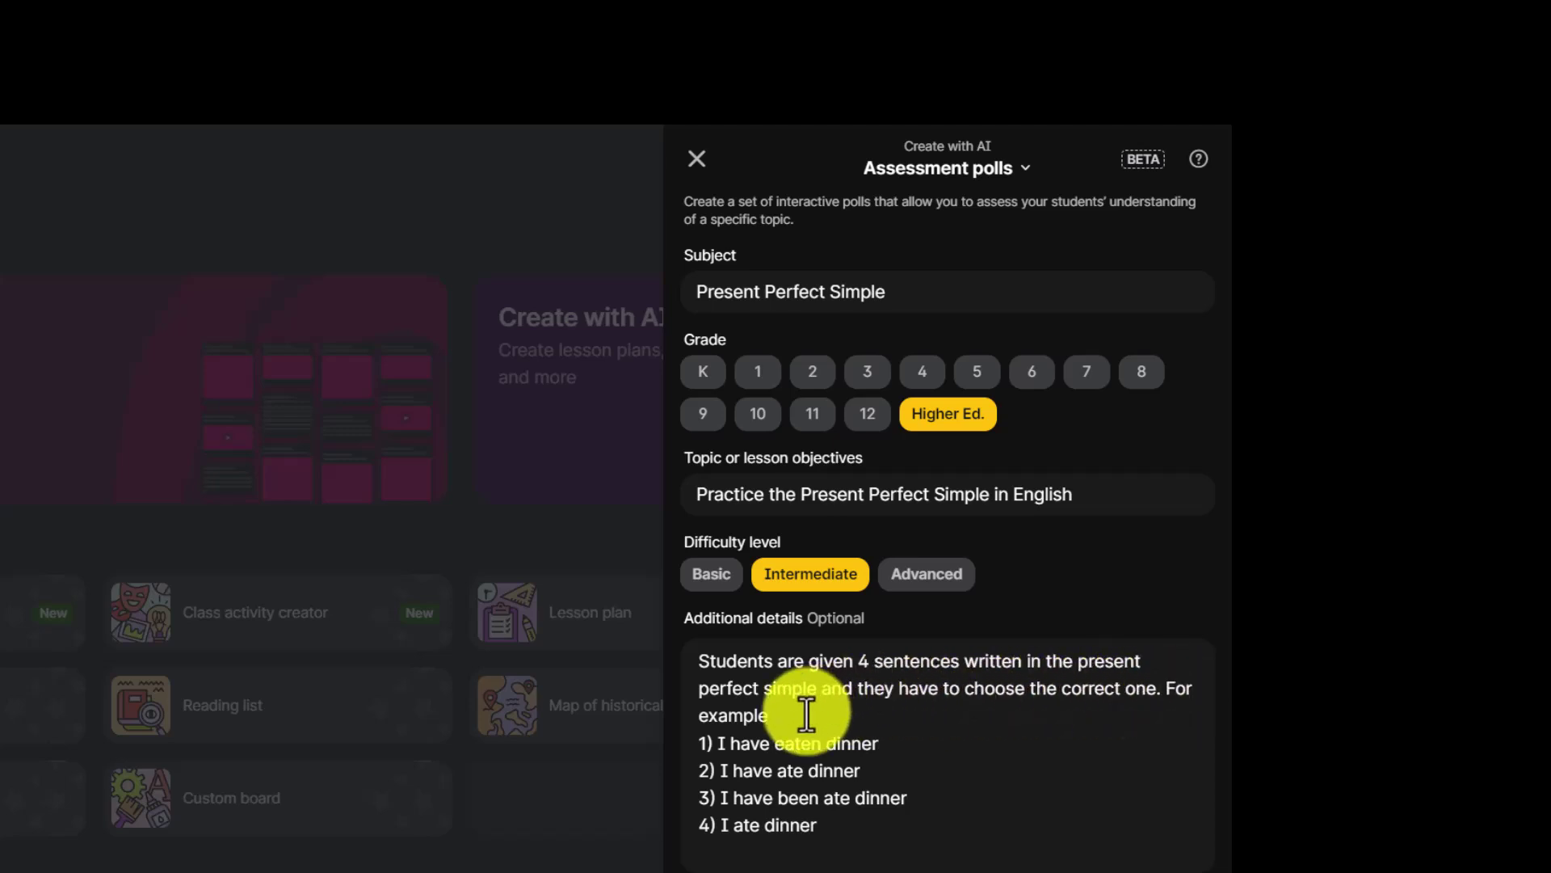
{"action": "left_click", "coordinate": [780, 717]}
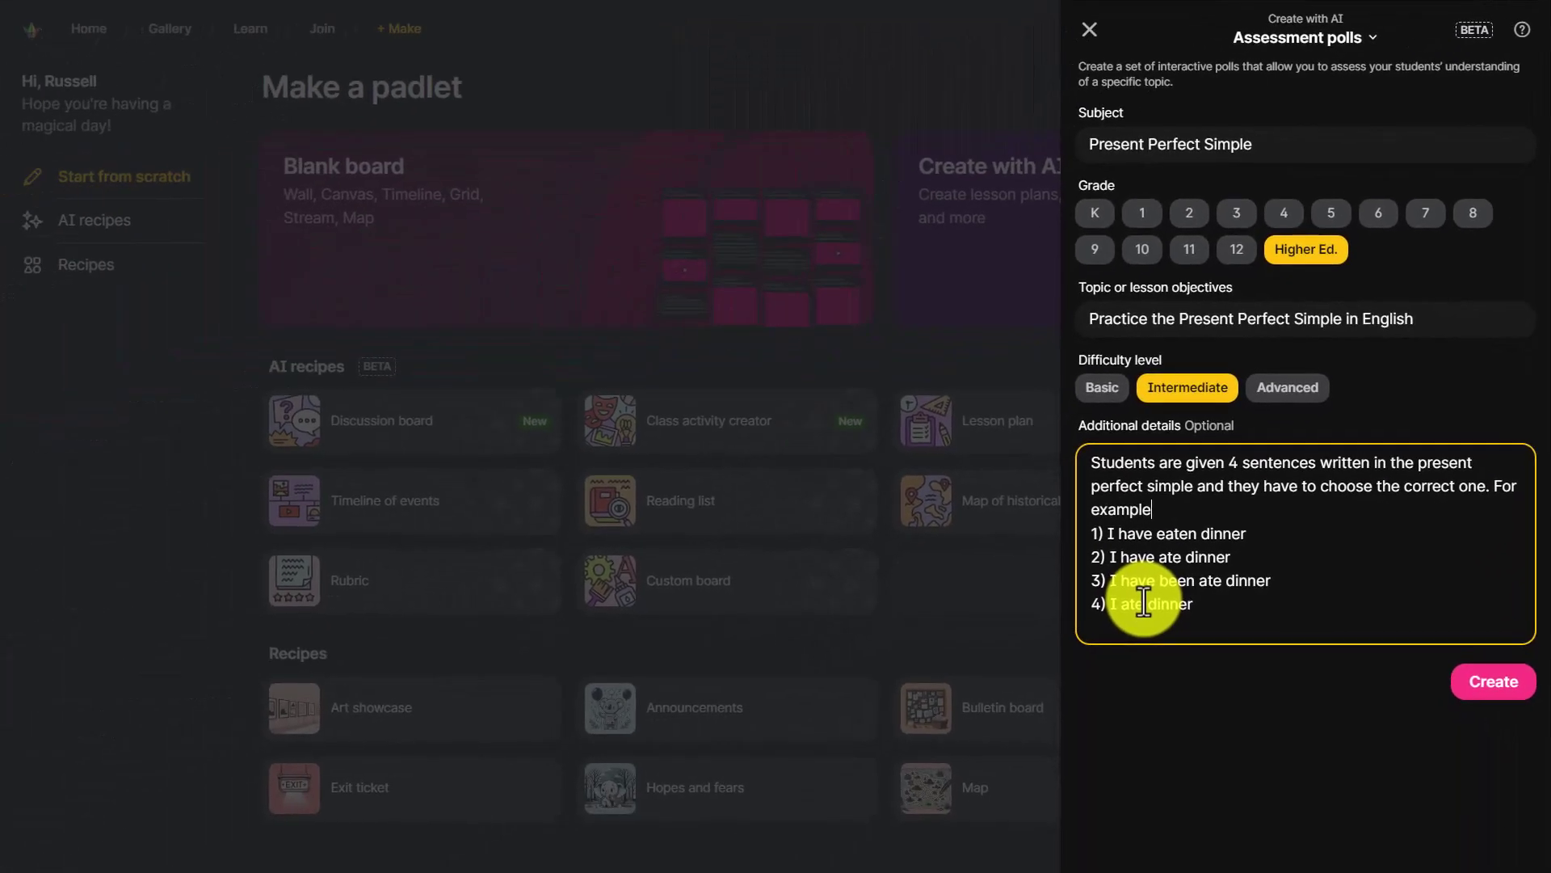
{"action": "left_click", "coordinate": [1502, 695]}
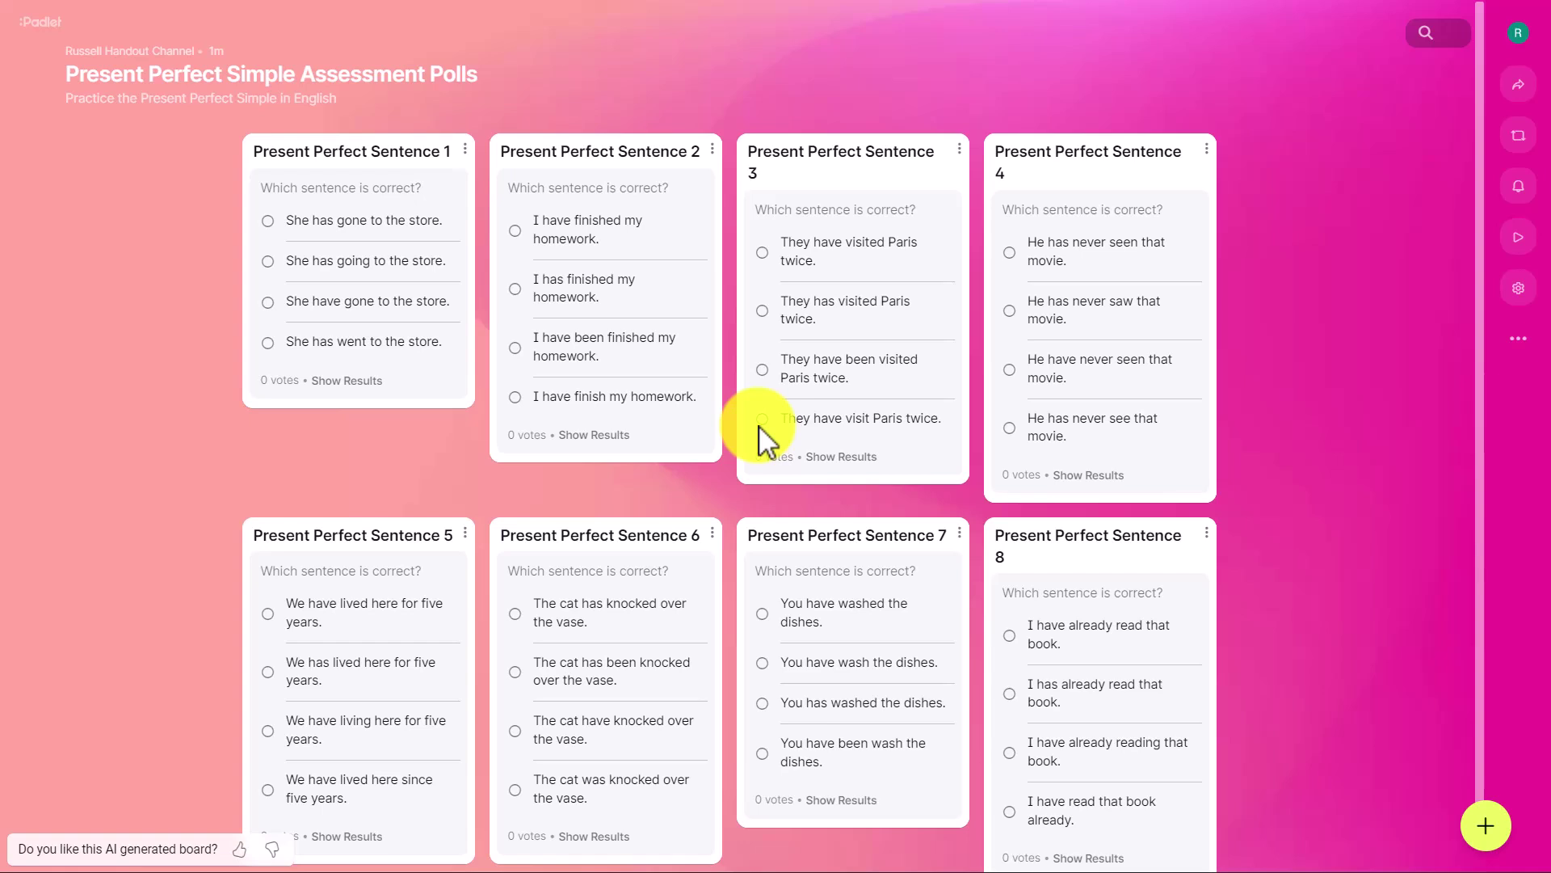
- Copy the Present Perfect Simple board's link from the Share panel
{"action": "left_click", "coordinate": [1520, 87]}
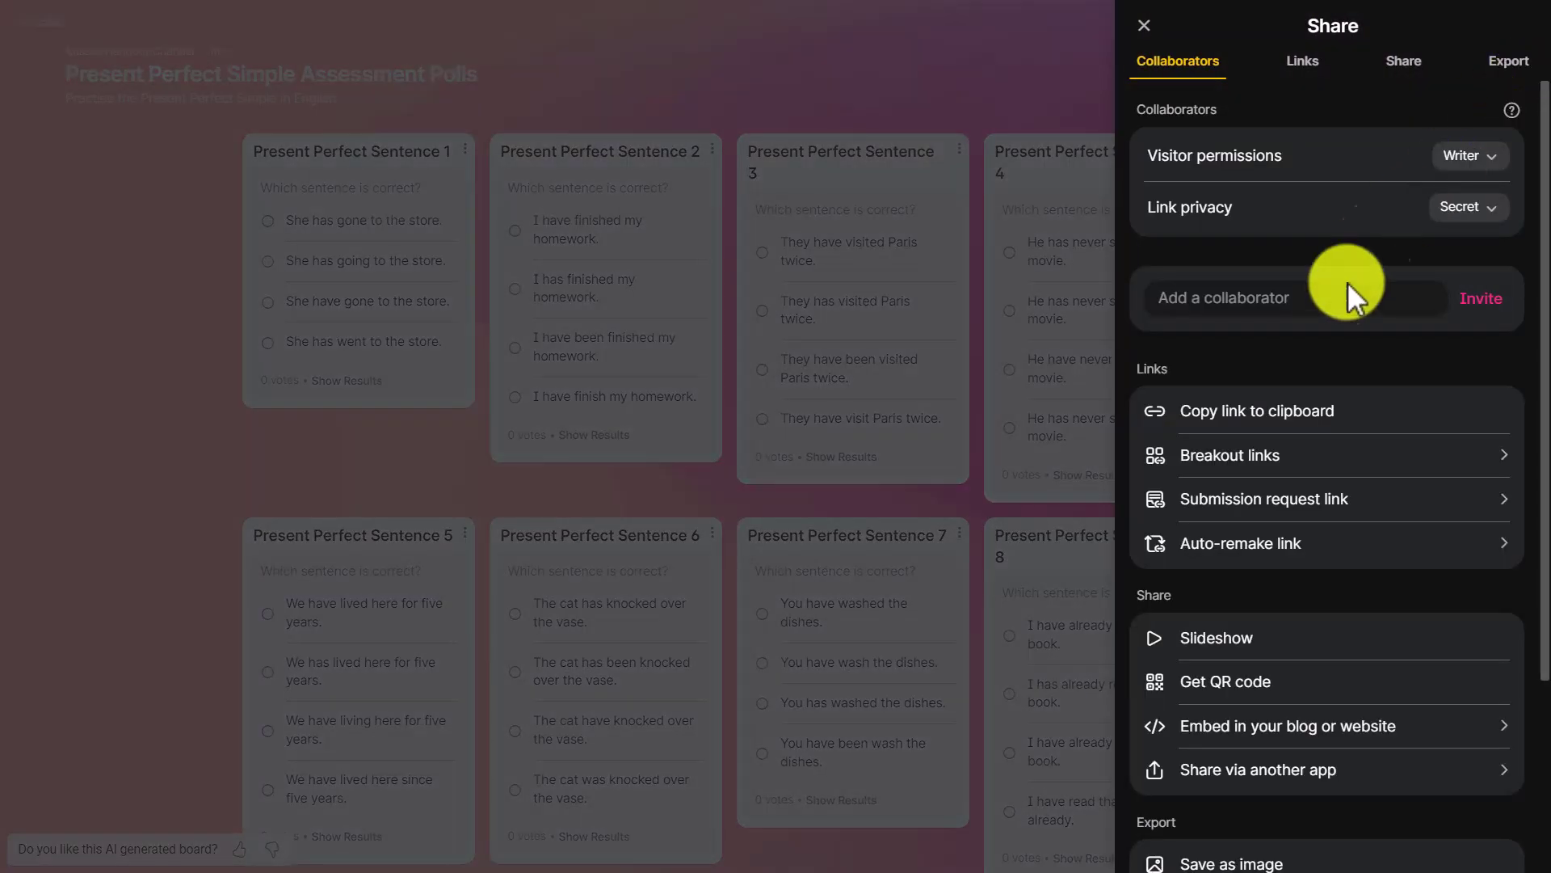
{"action": "left_click", "coordinate": [1313, 412]}
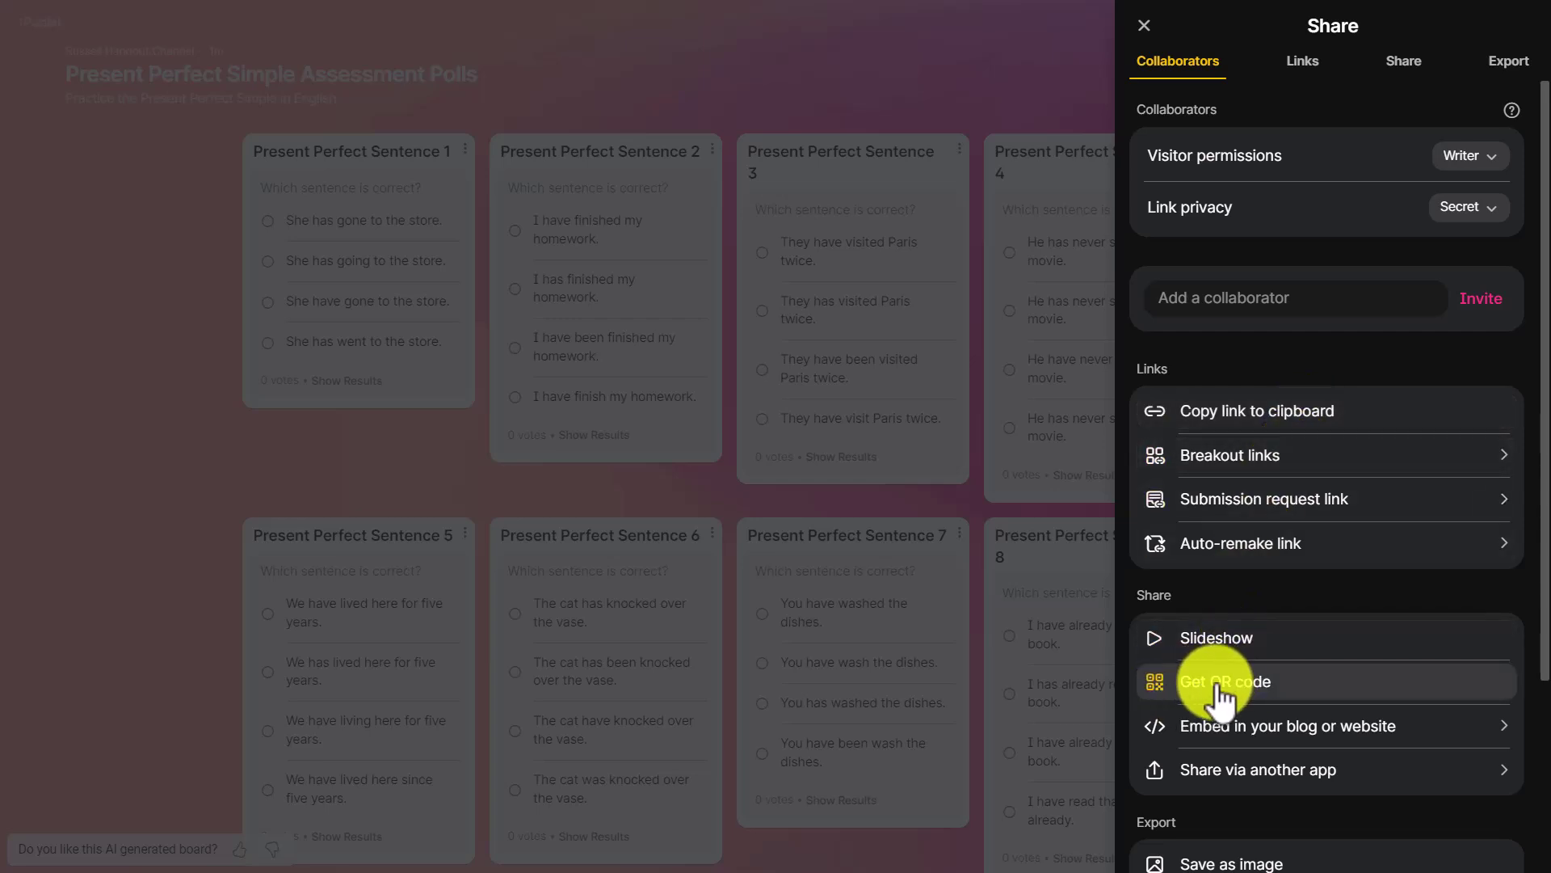
- Display the QR code for the Present Perfect Simple board
{"action": "left_click", "coordinate": [1218, 688]}
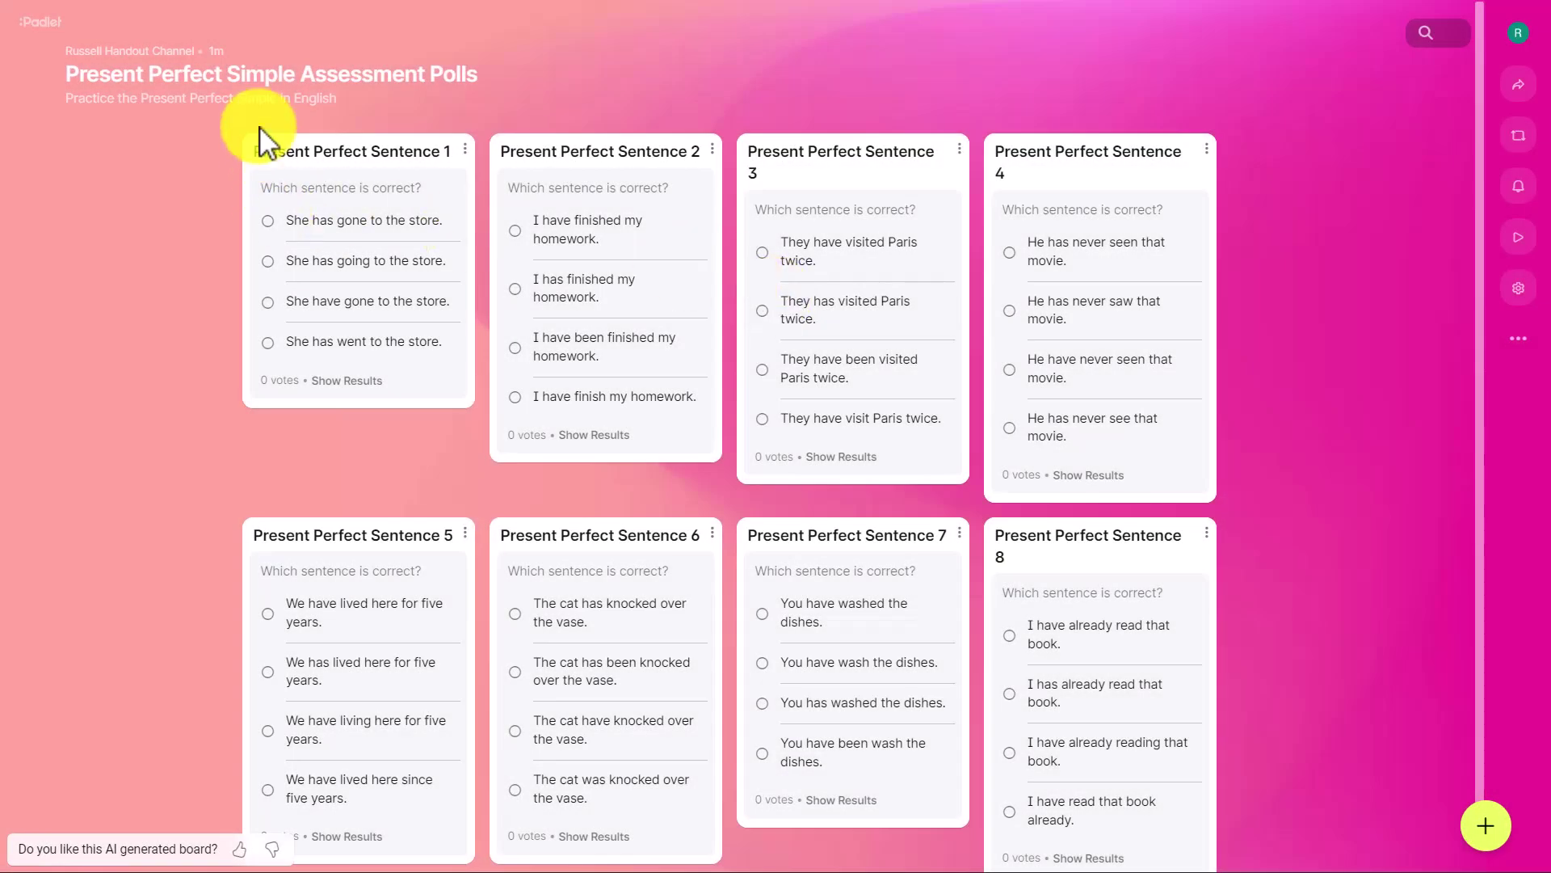
- Leave the poll board via the Padlet logo for the Make a padlet page
{"action": "left_click", "coordinate": [42, 34]}
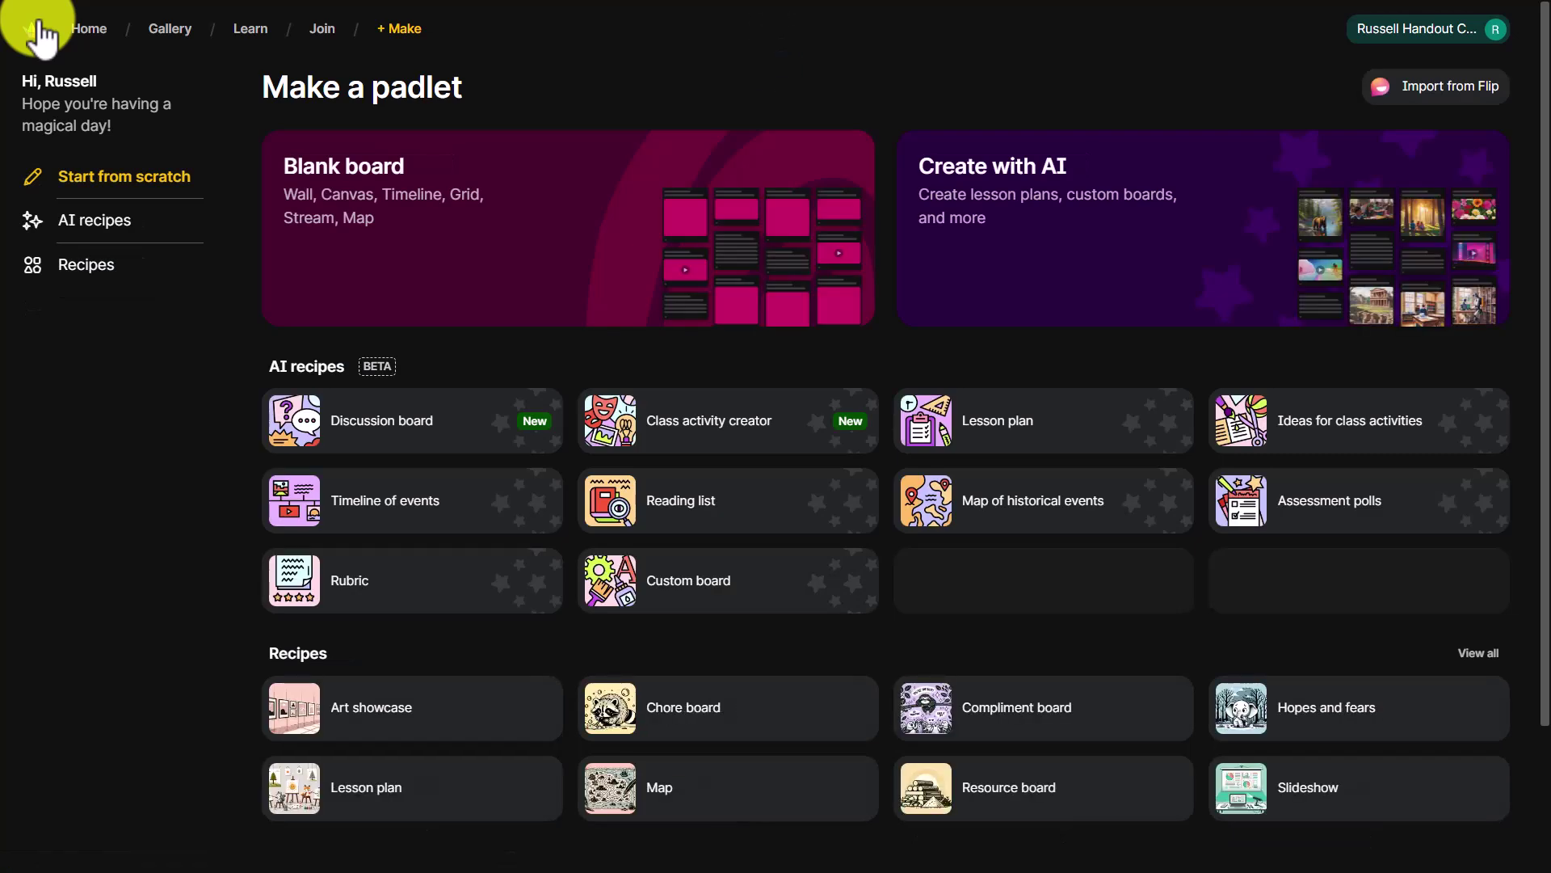
- Archive the Present Perfect Simple Assessment Polls board from the Made by me list
{"action": "left_click", "coordinate": [89, 29]}
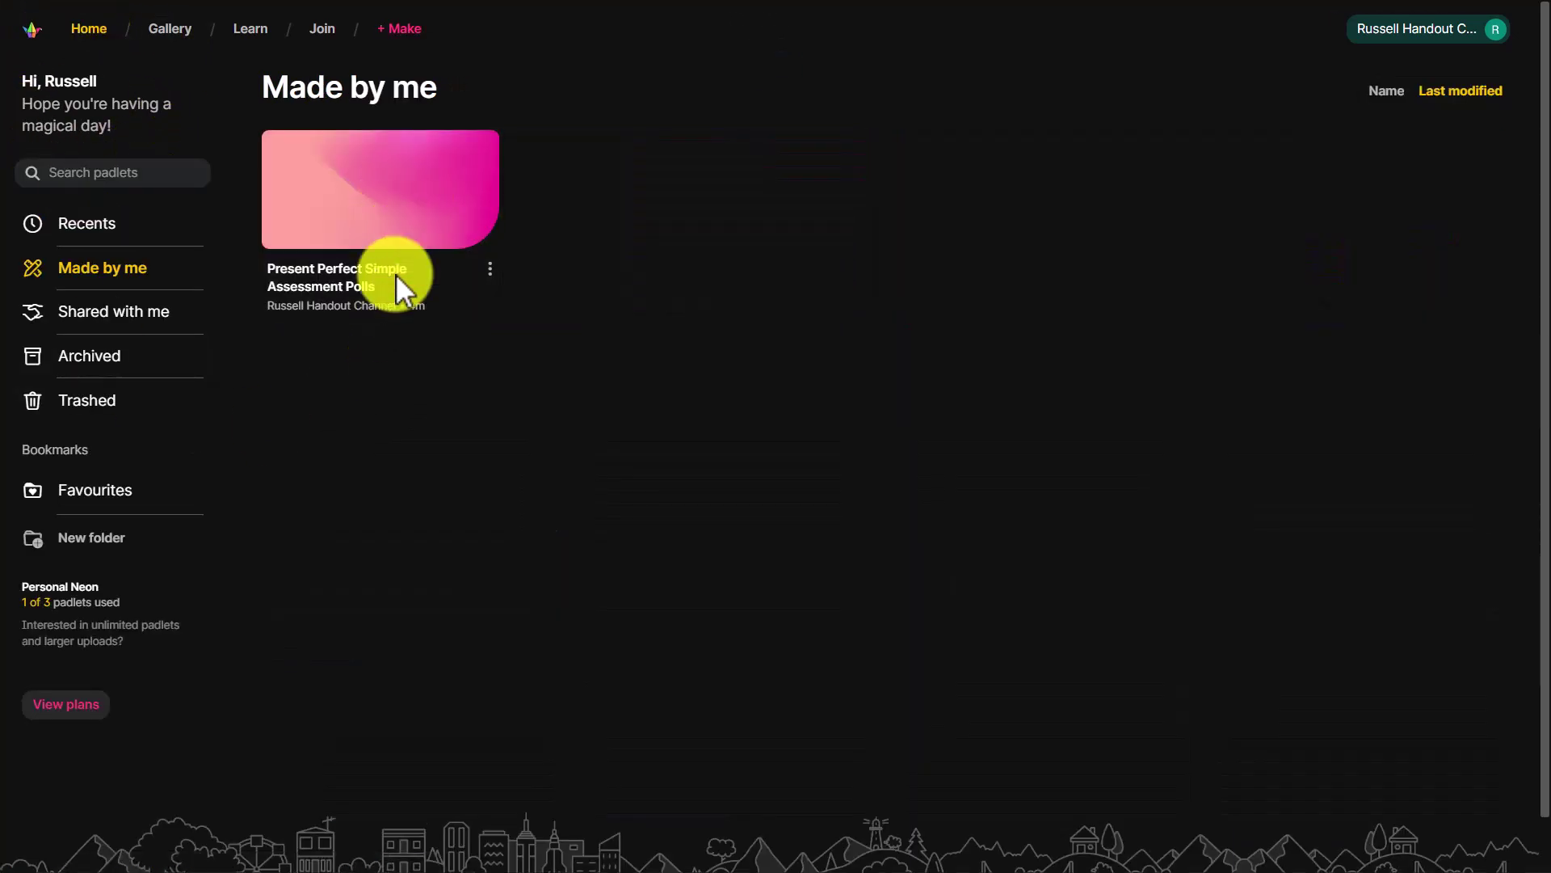
{"action": "left_click", "coordinate": [490, 271]}
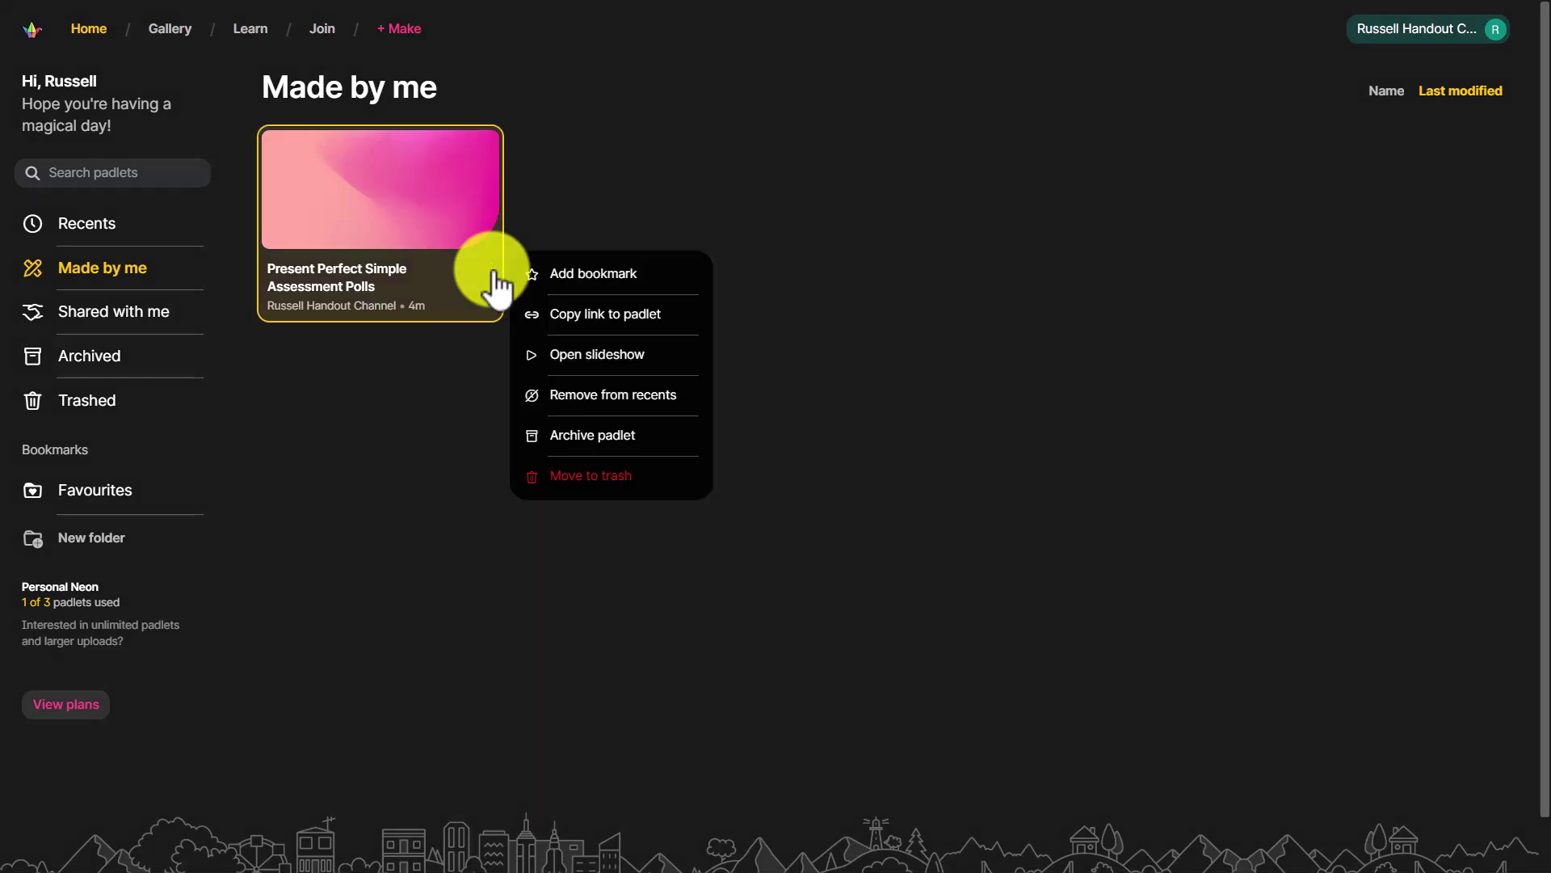
{"action": "left_click", "coordinate": [584, 441]}
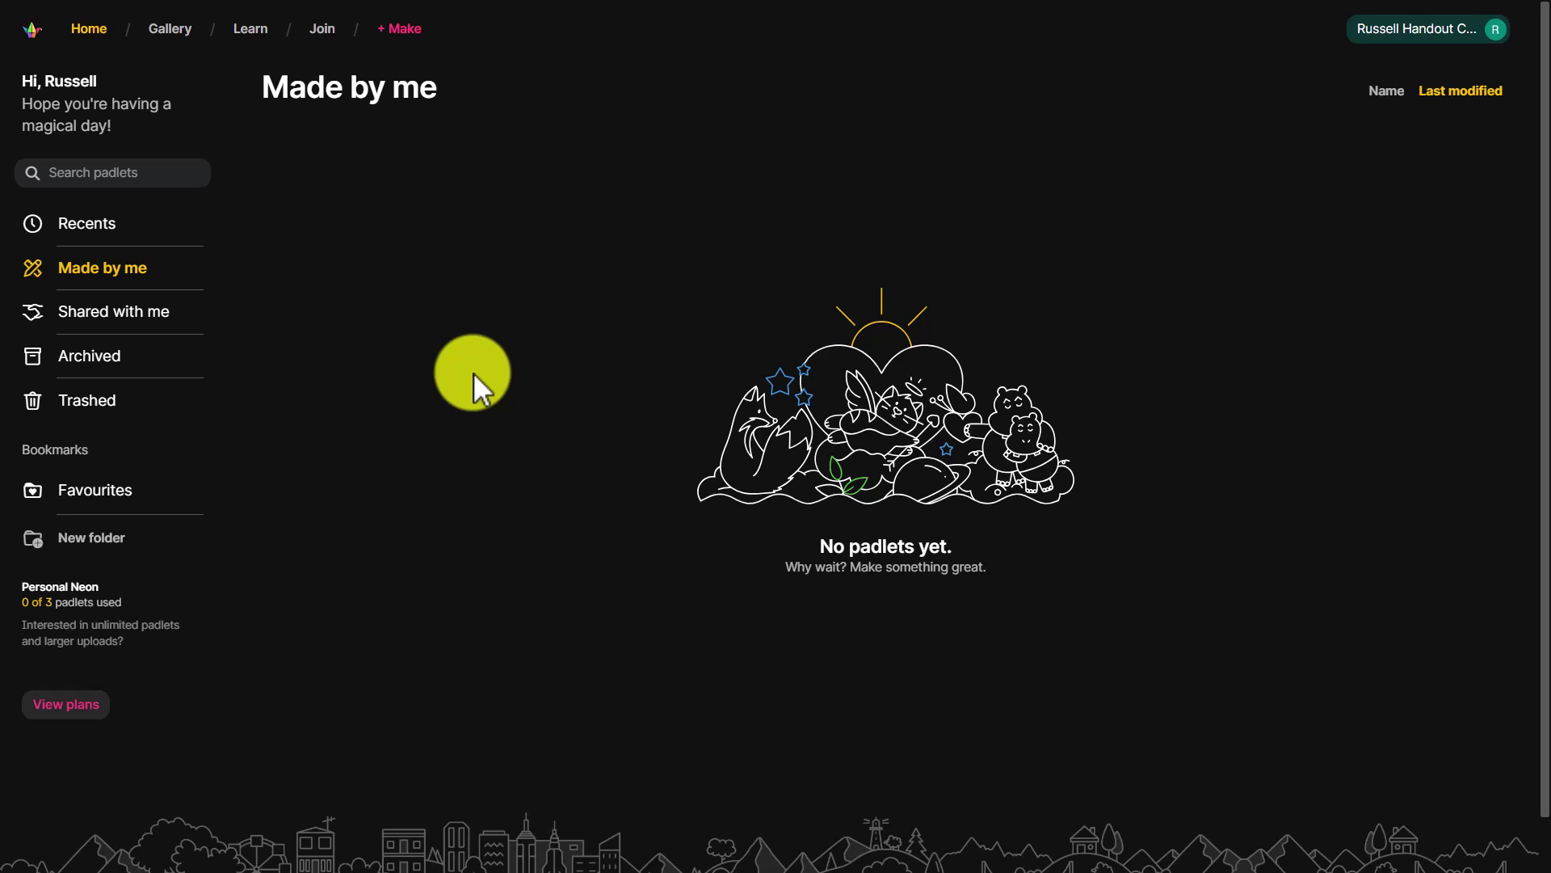
- Unarchive the Present Perfect Simple board from the Archived list
{"action": "left_click", "coordinate": [91, 370]}
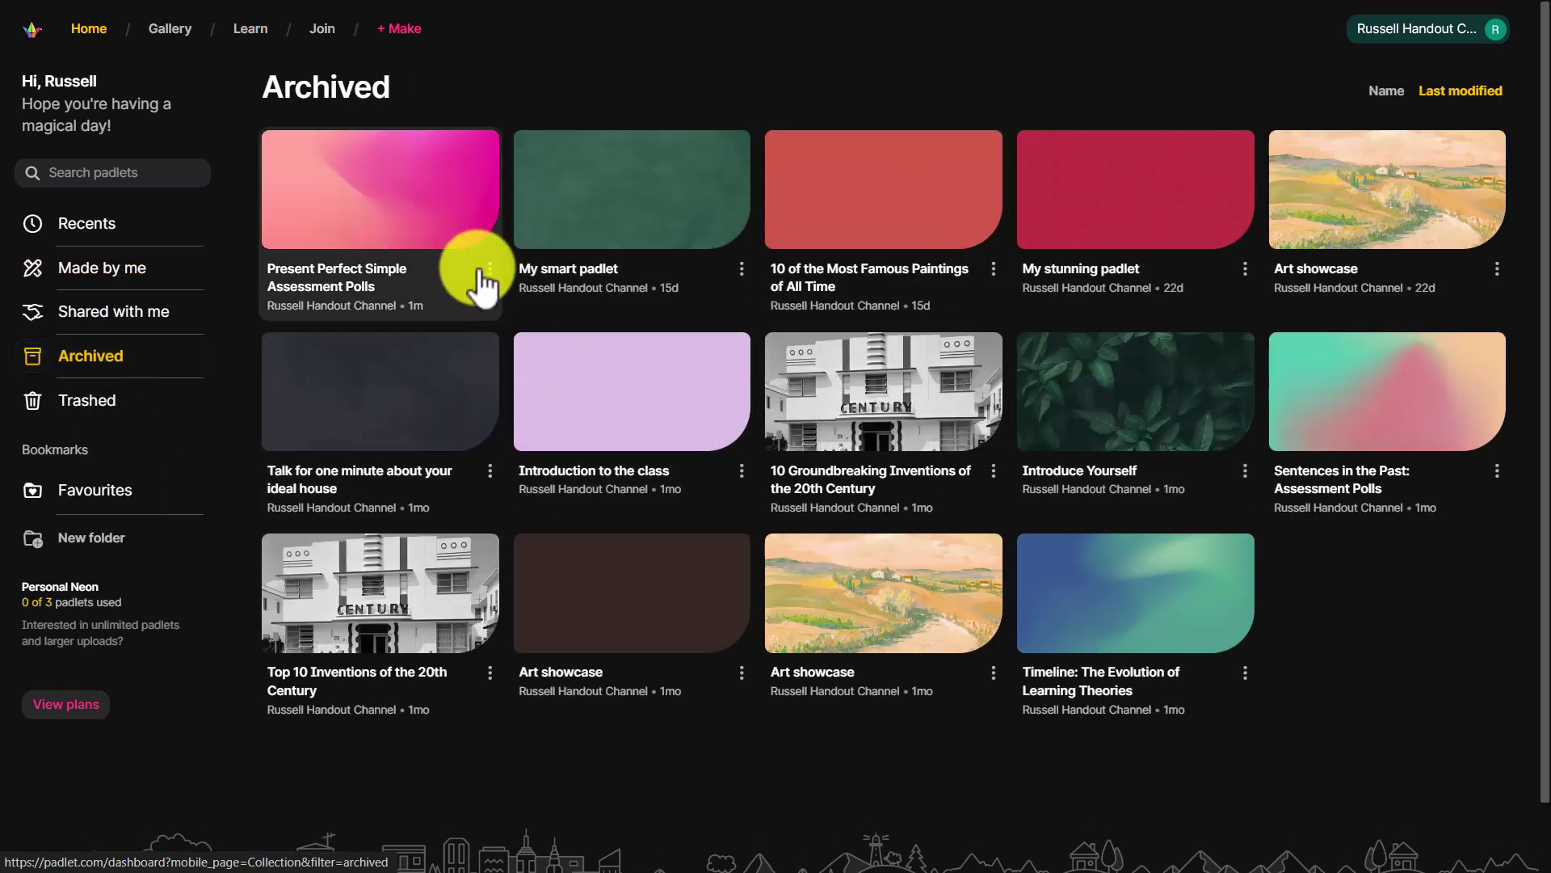
{"action": "left_click", "coordinate": [488, 271]}
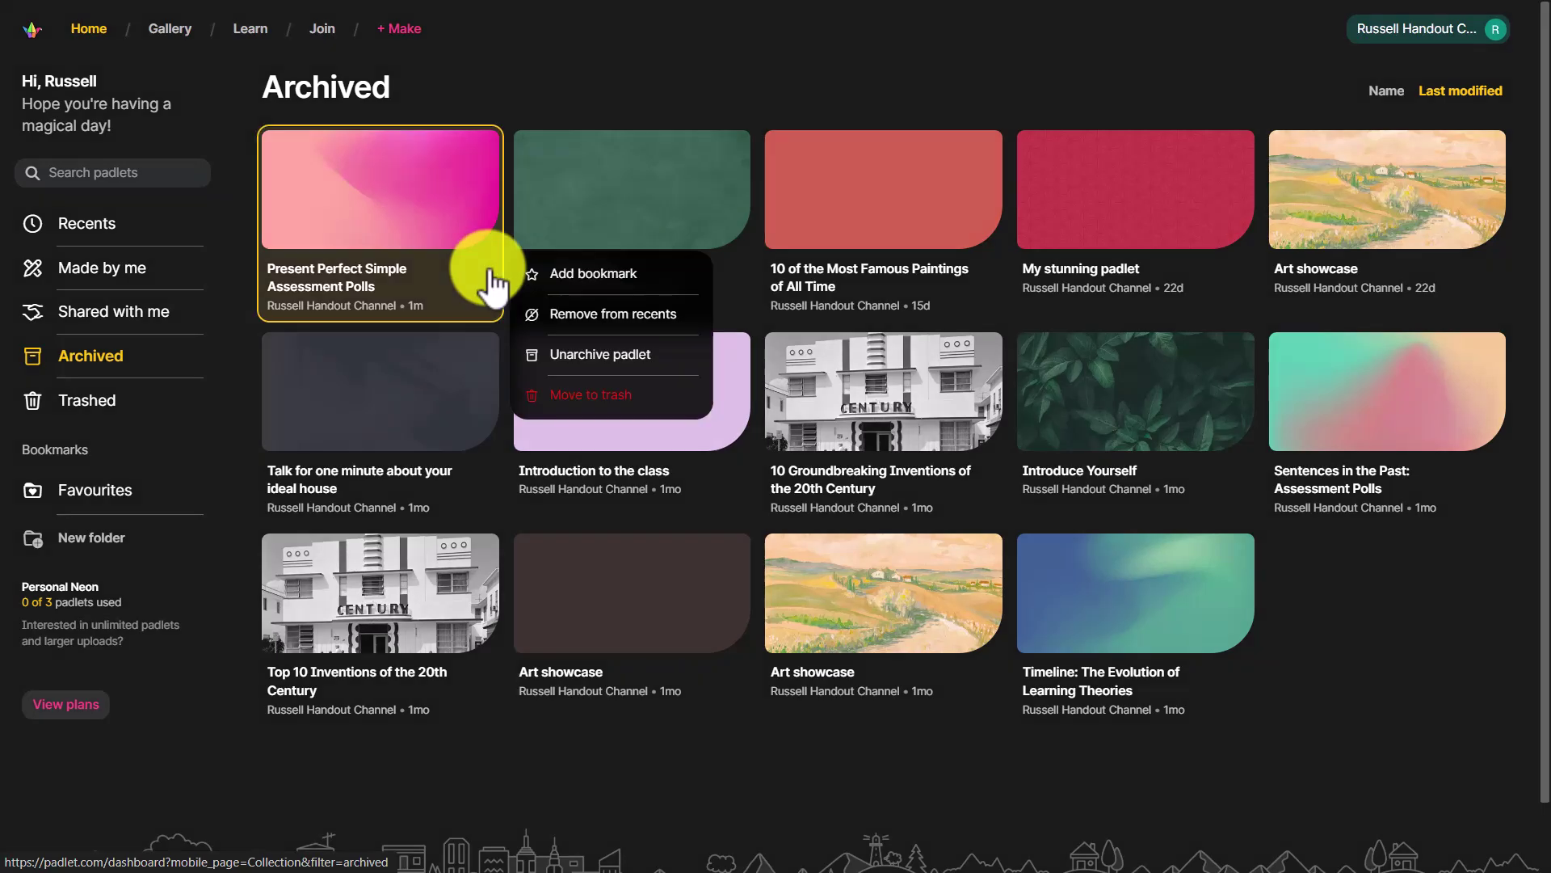
{"action": "left_click", "coordinate": [593, 360]}
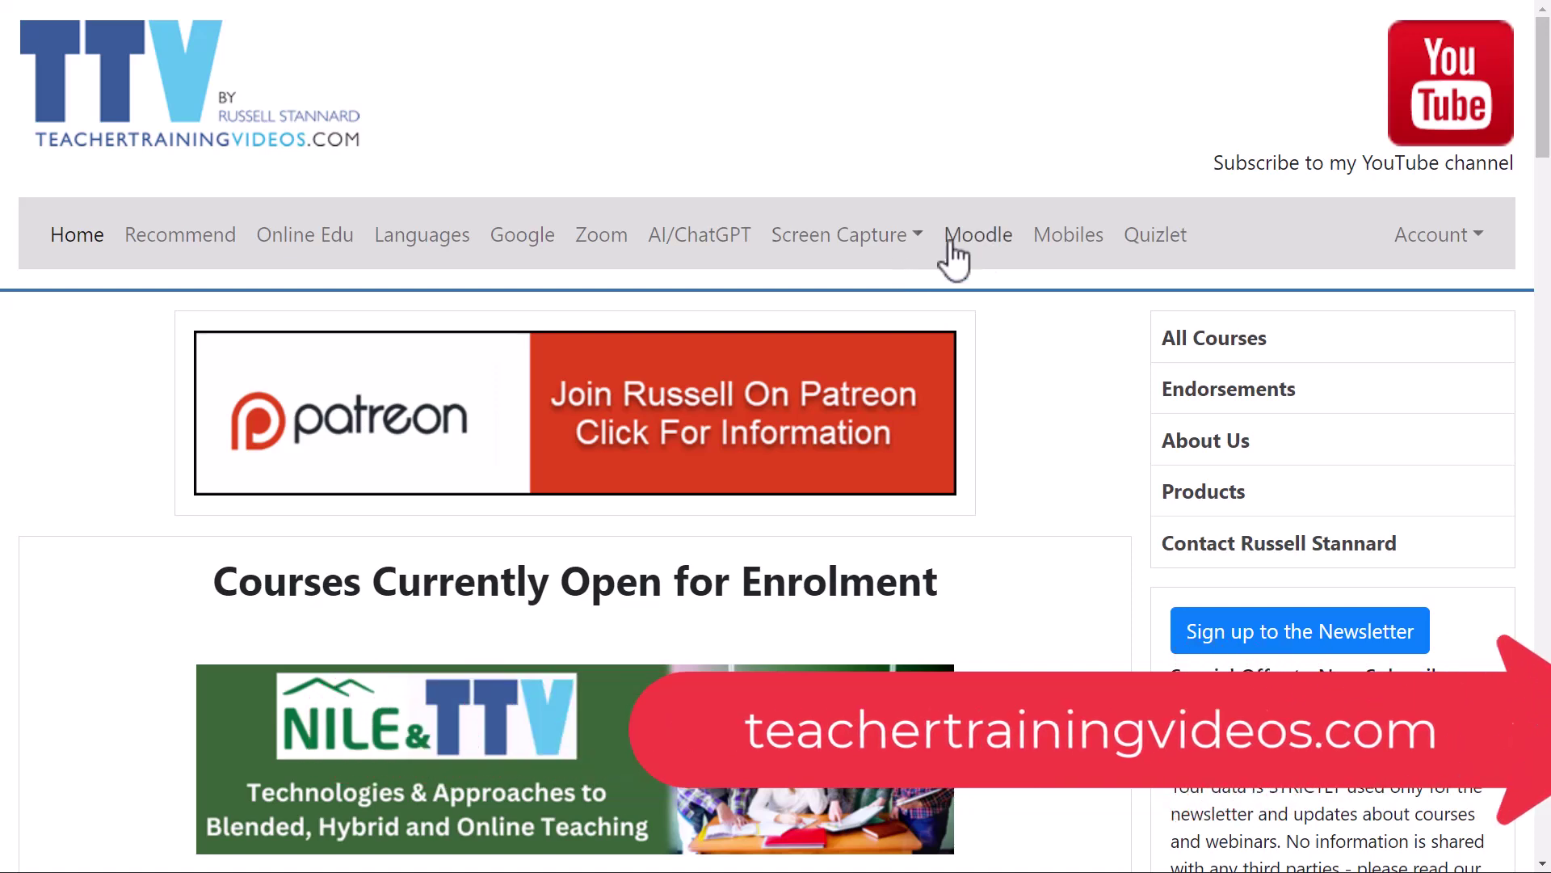
- Scroll the teachertrainingvideos.com homepage down slightly to the Patreon banner
{"action": "mouse_move", "coordinate": [1548, 123]}
{"action": "left_mouse_down"}
{"action": "mouse_move", "coordinate": [1547, 535]}
{"action": "mouse_move", "coordinate": [1548, 112]}
{"action": "left_mouse_up"}
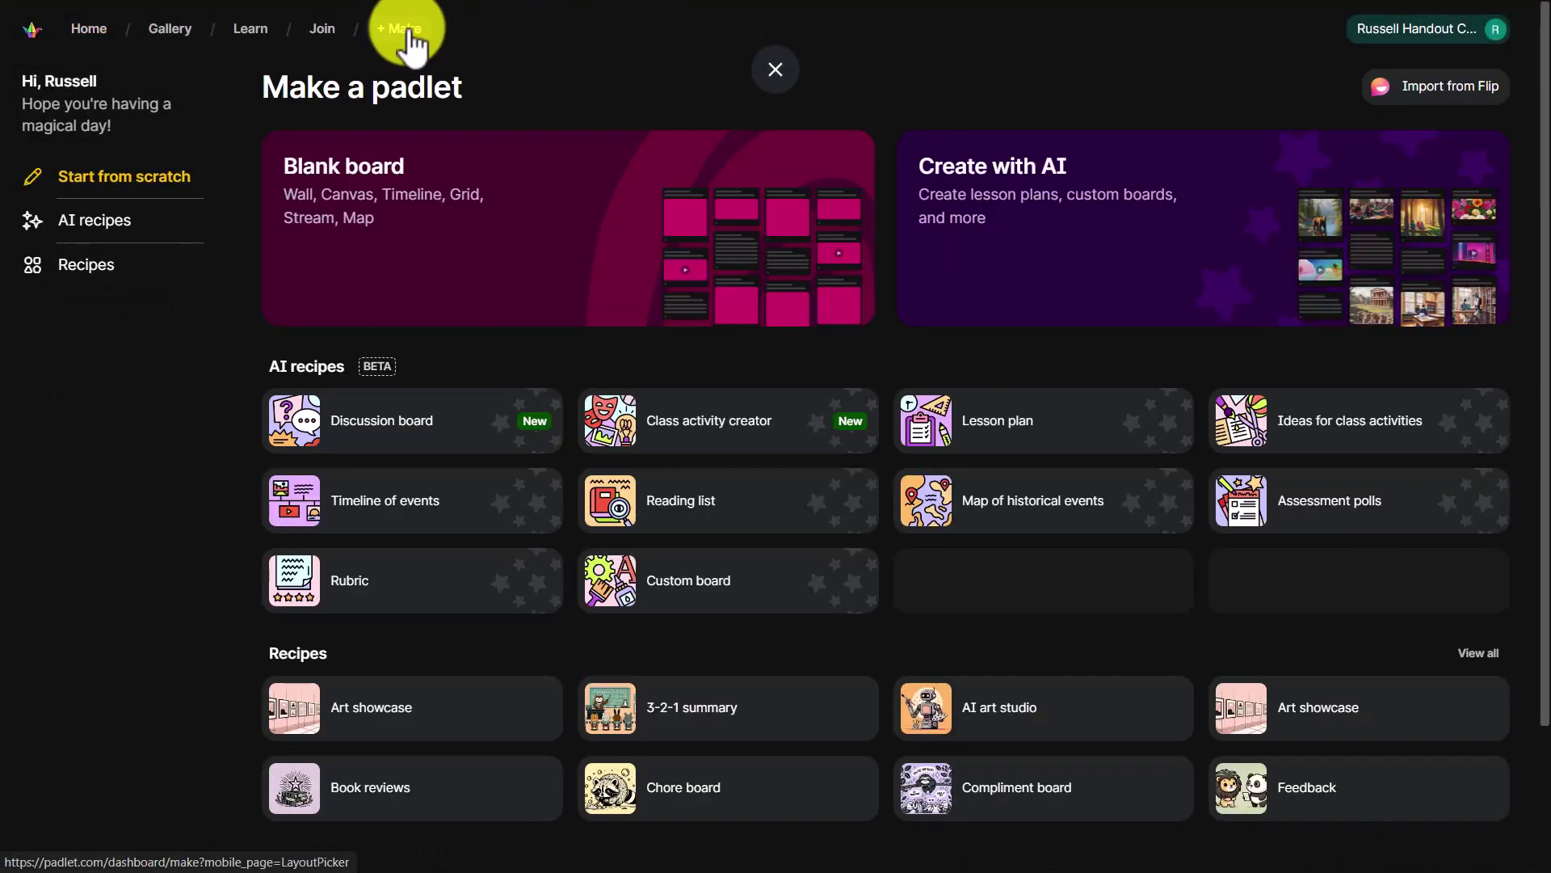
- Start an AI assessment-polls board on past irregular verbs for Higher Ed., Advanced level
{"action": "left_click", "coordinate": [1368, 520]}
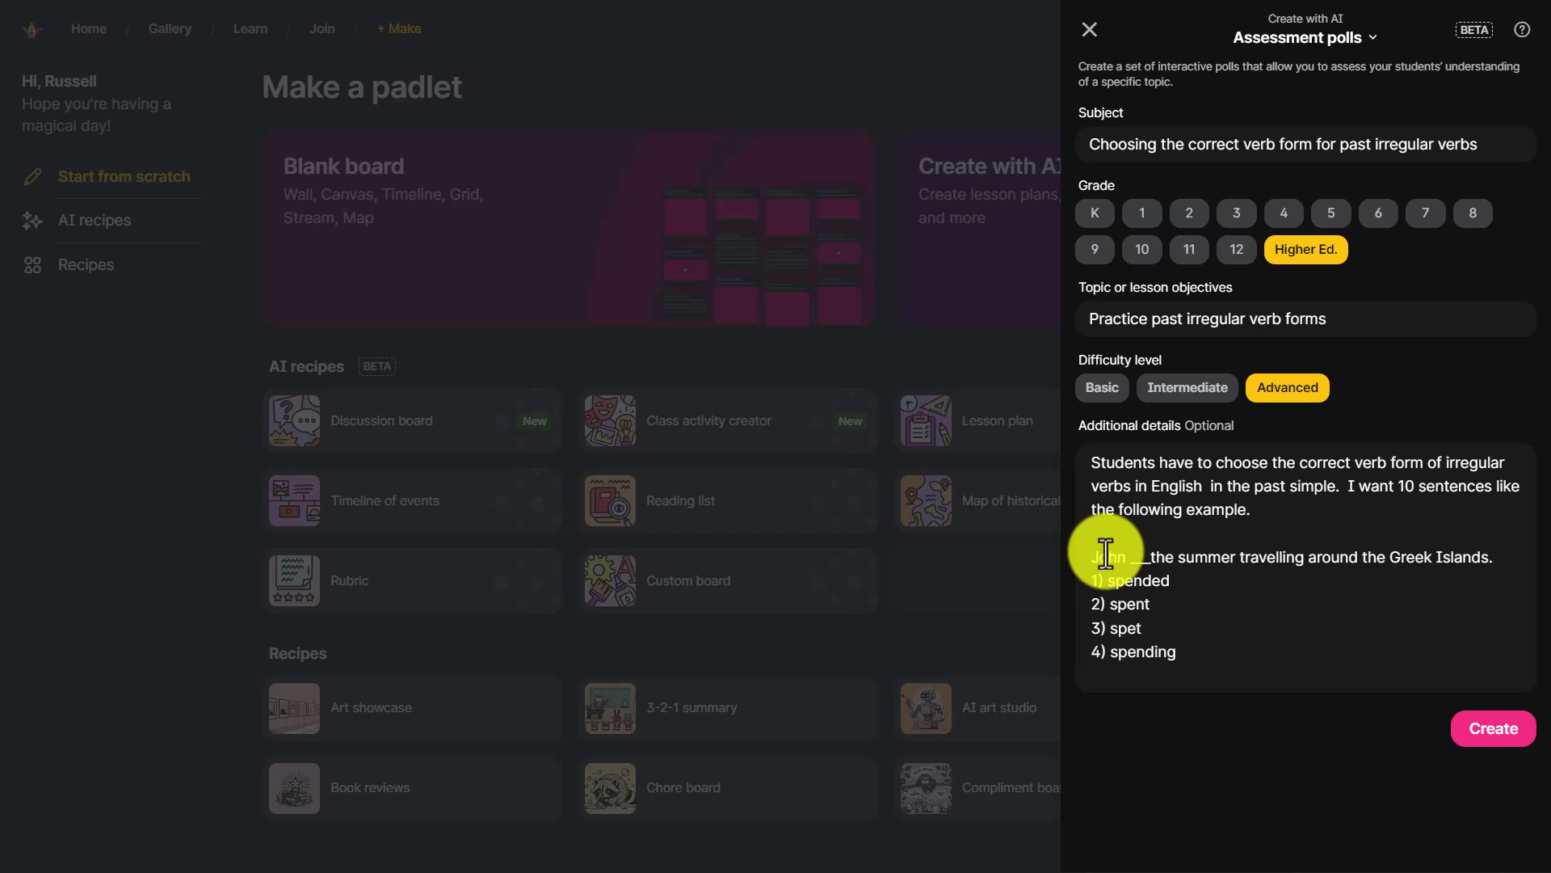
- Create the 'Assessment Polls on Past Irregular Verbs' board of ten four-option gap-fill polls, then return to its top
{"action": "left_click", "coordinate": [1501, 735]}
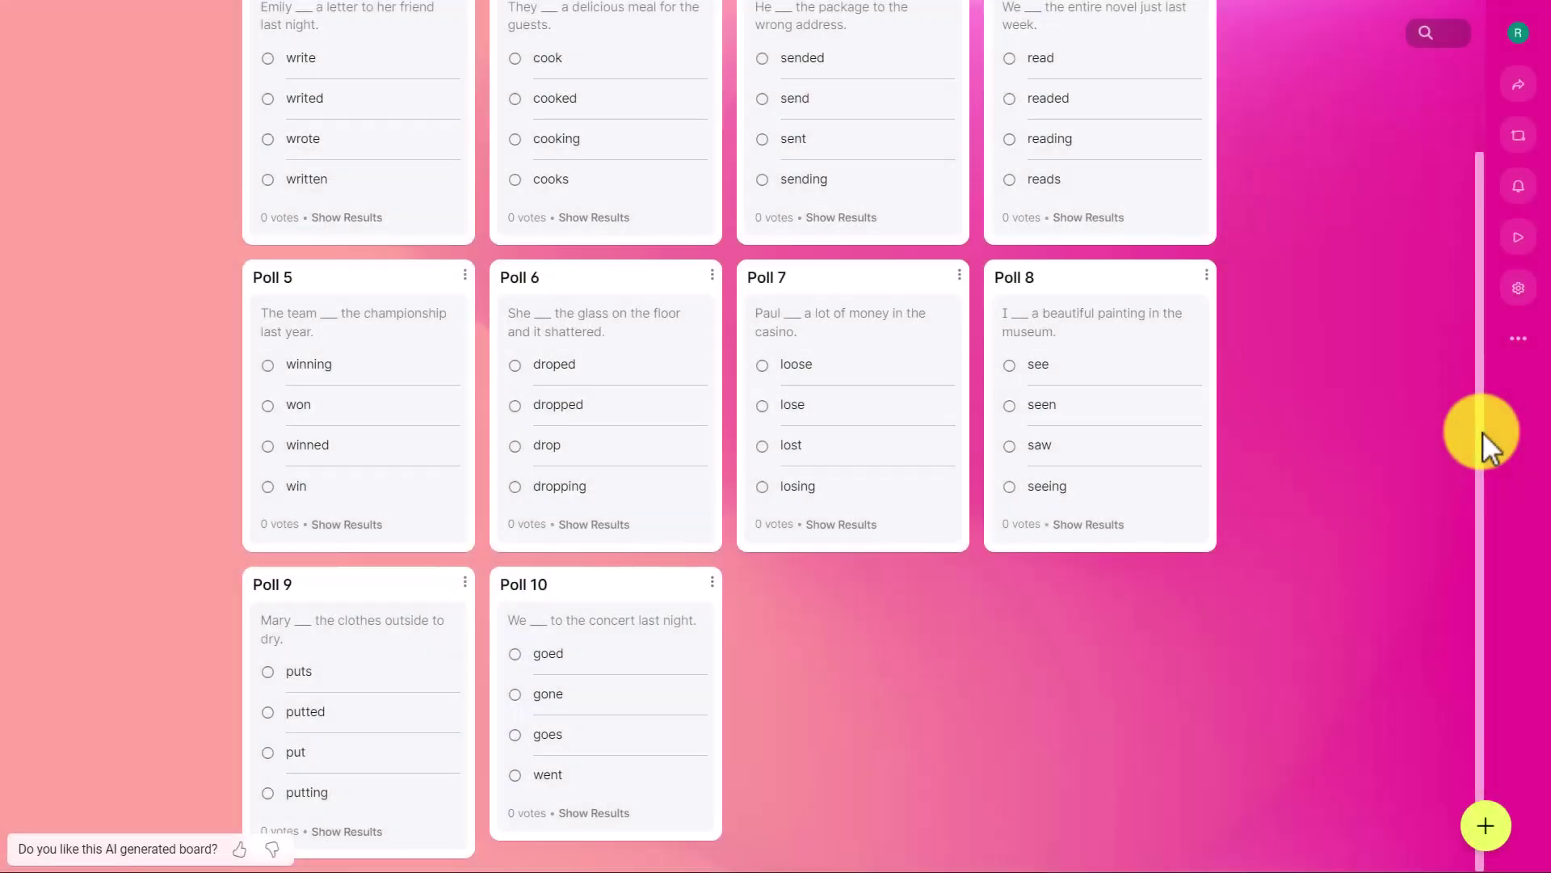
{"action": "left_click_drag", "start_coordinate": [1481, 432], "coordinate": [1448, 235]}
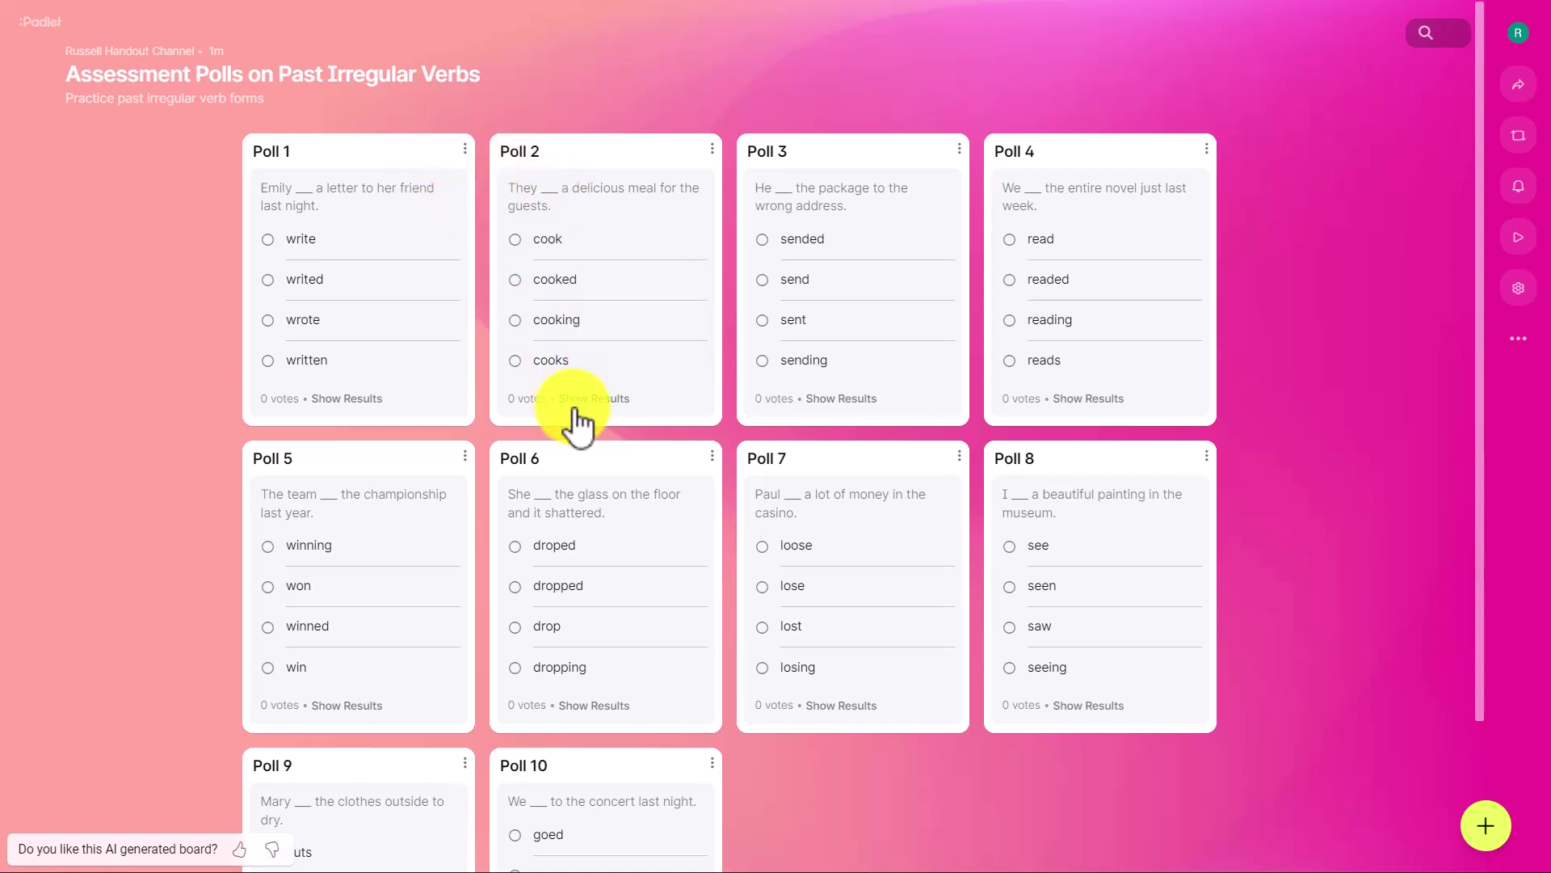
- Delete Poll 2 and then Poll 6 from the past irregular verbs board, confirming each deletion
{"action": "left_click", "coordinate": [712, 149]}
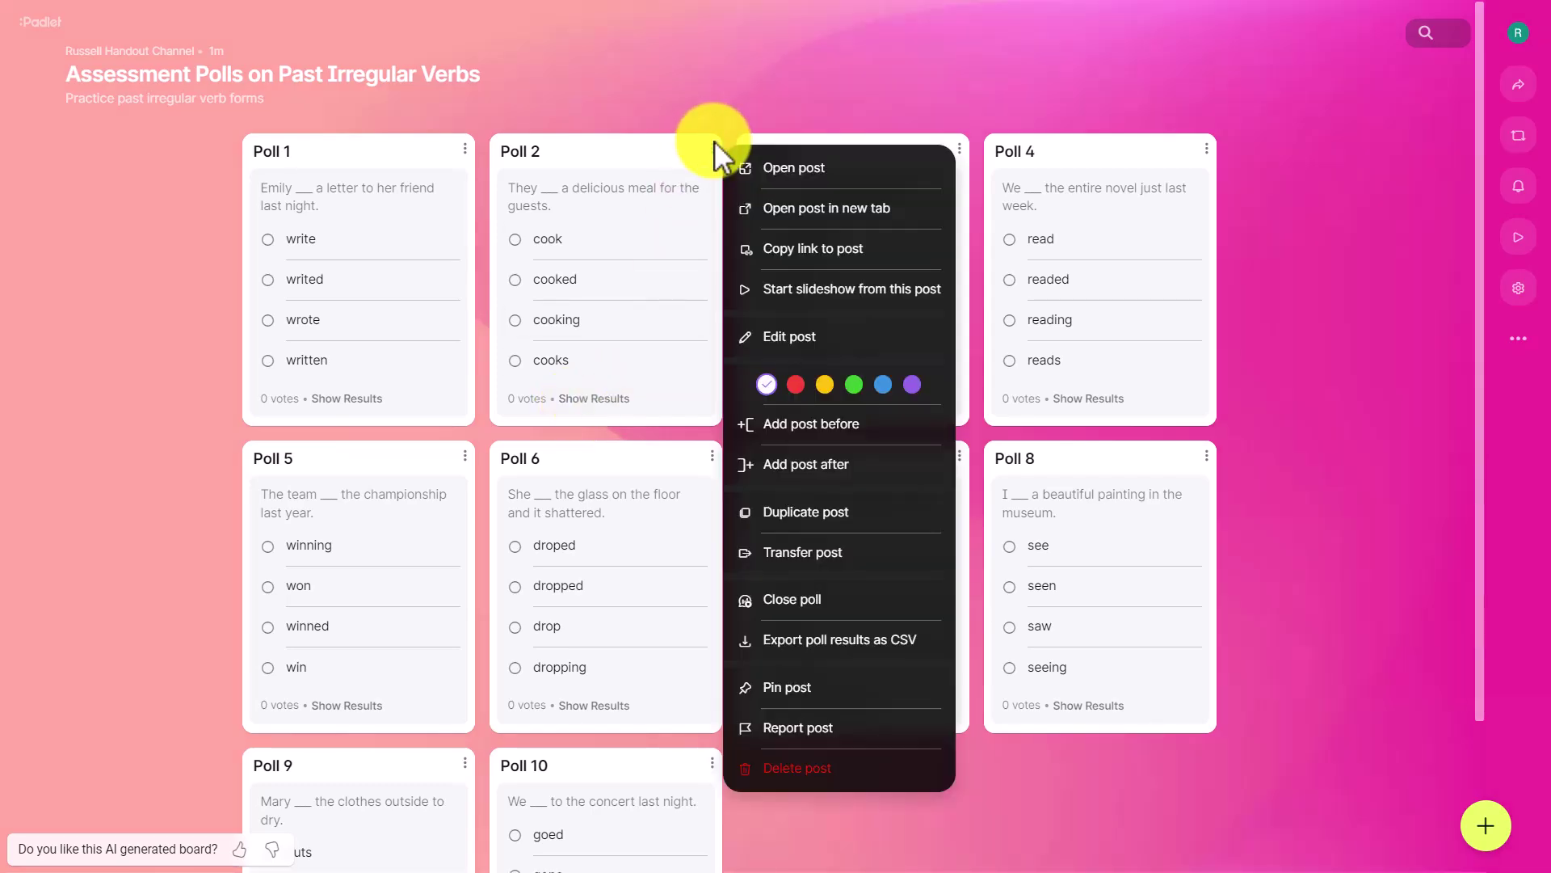
{"action": "left_click", "coordinate": [792, 769]}
{"action": "left_click", "coordinate": [856, 502]}
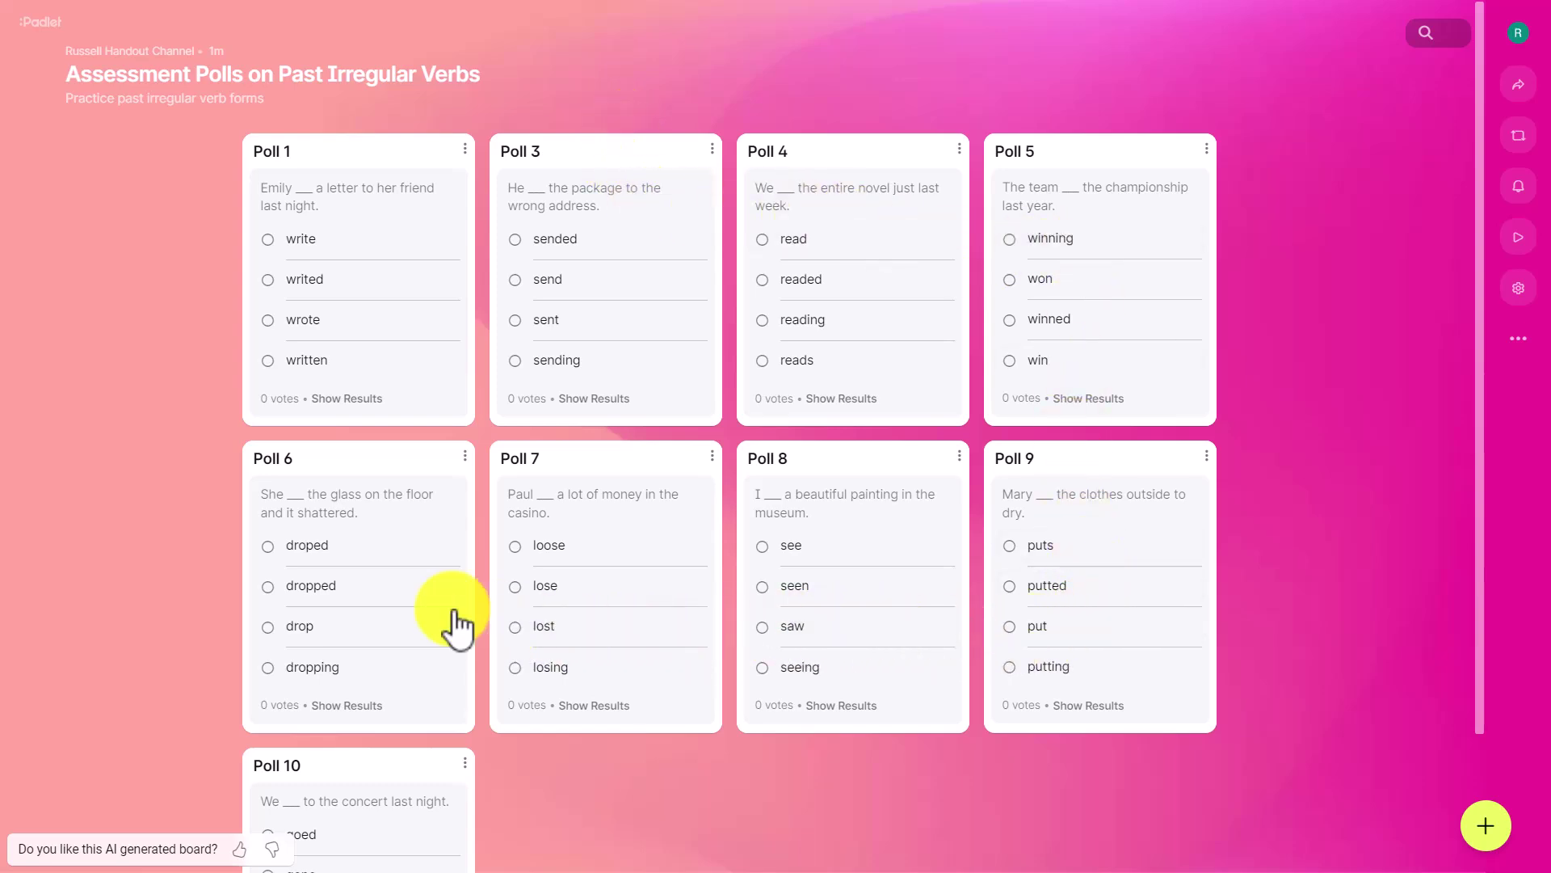
{"action": "left_click", "coordinate": [464, 458]}
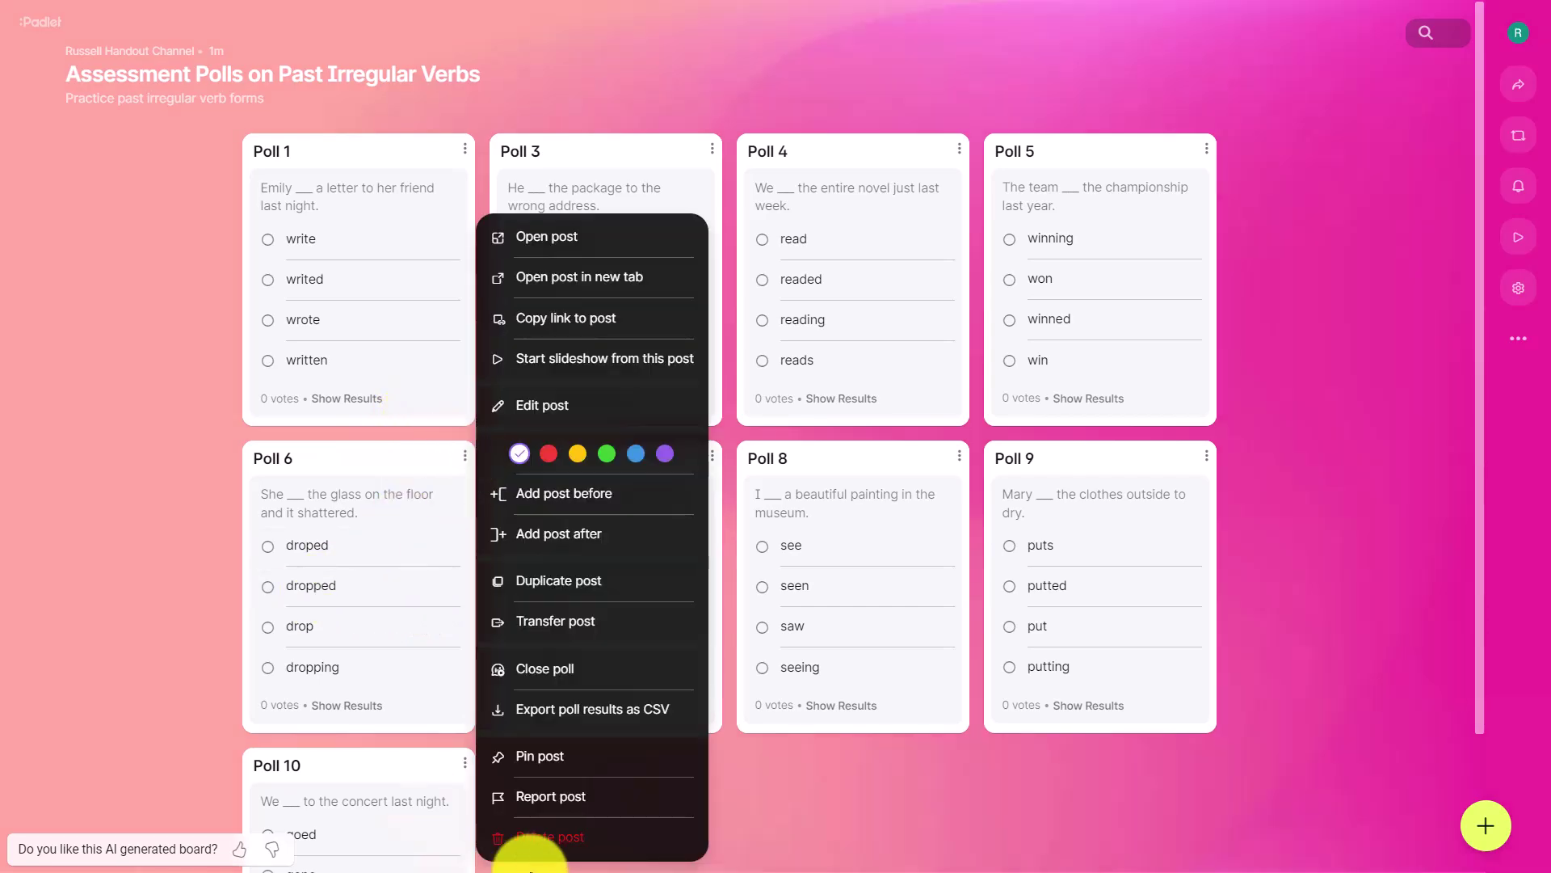
{"action": "left_click", "coordinate": [540, 836]}
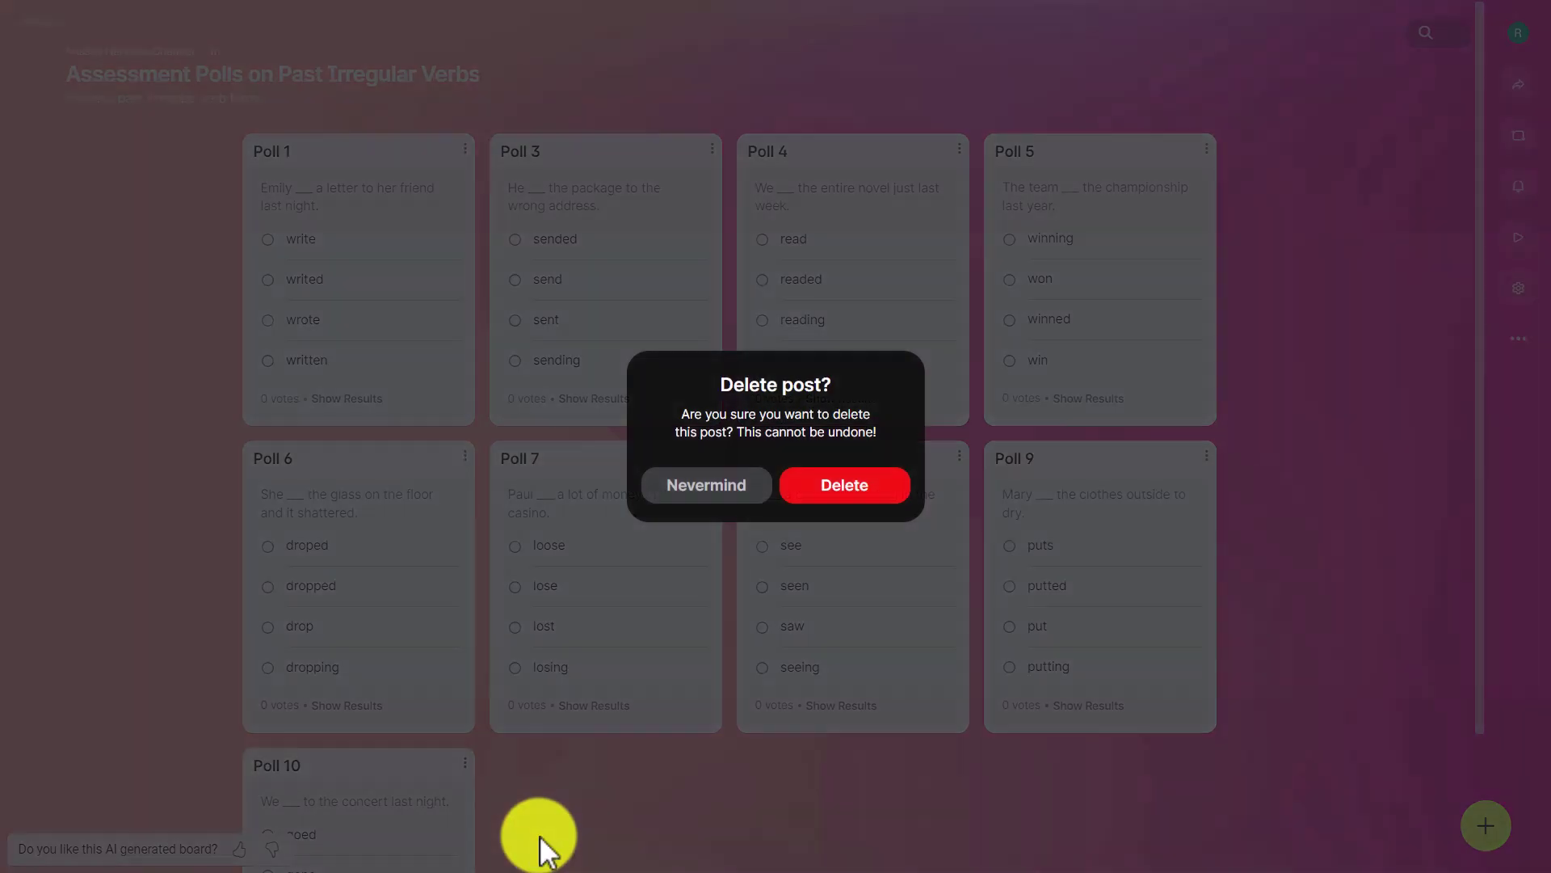
{"action": "left_click", "coordinate": [843, 484]}
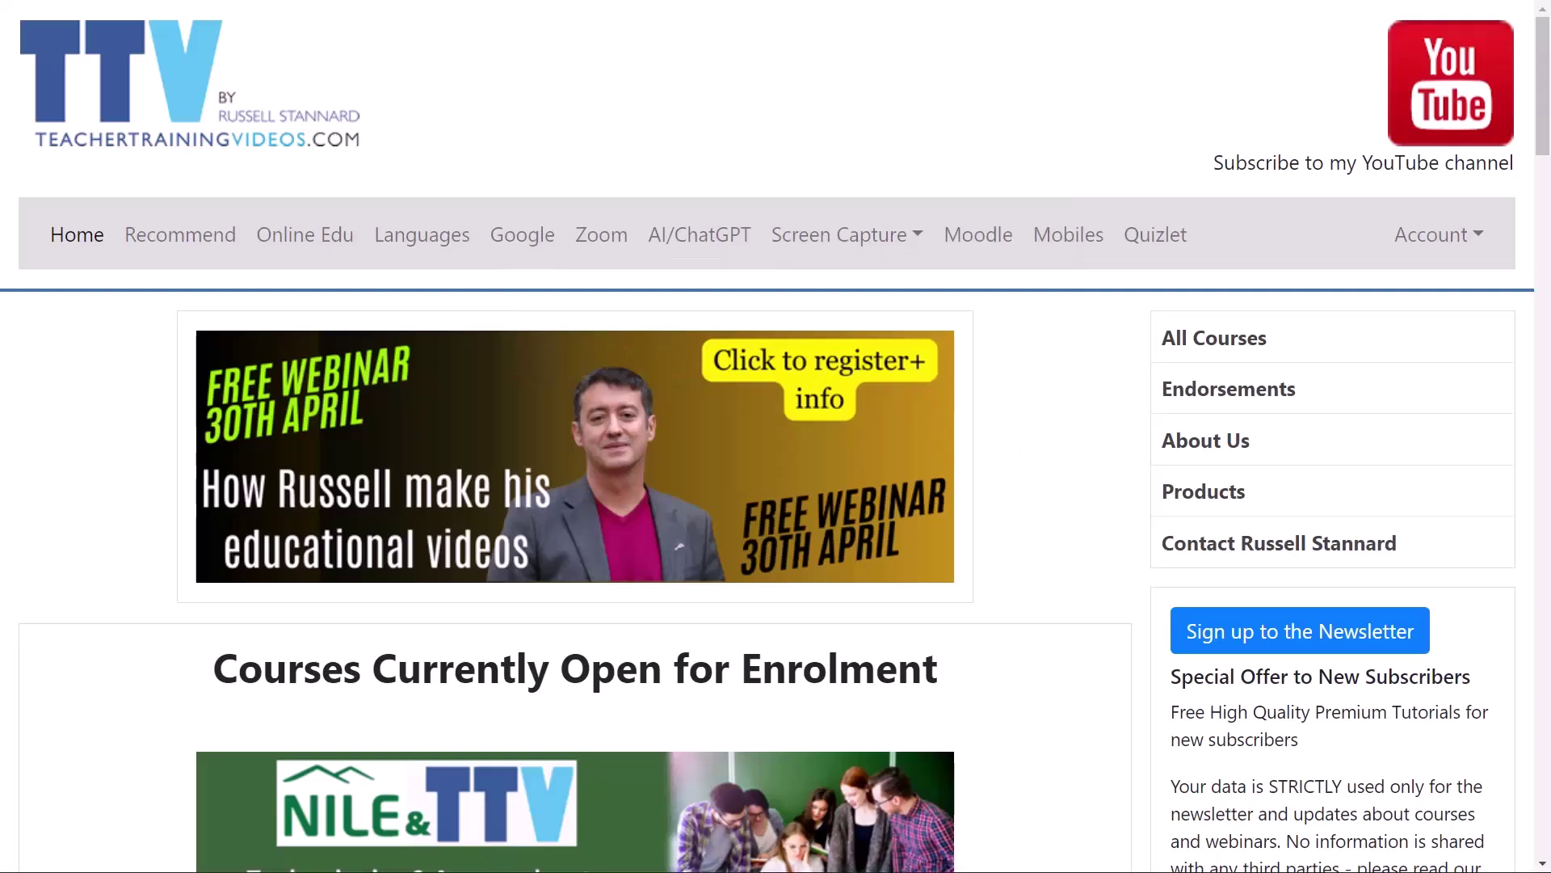
- Highlight the Contact section on the teachertrainingvideos.com homepage with a drawn annotation, then clear it
{"action": "scroll", "coordinate": [776, 436], "scroll_direction": "down", "scroll_amount": 8}
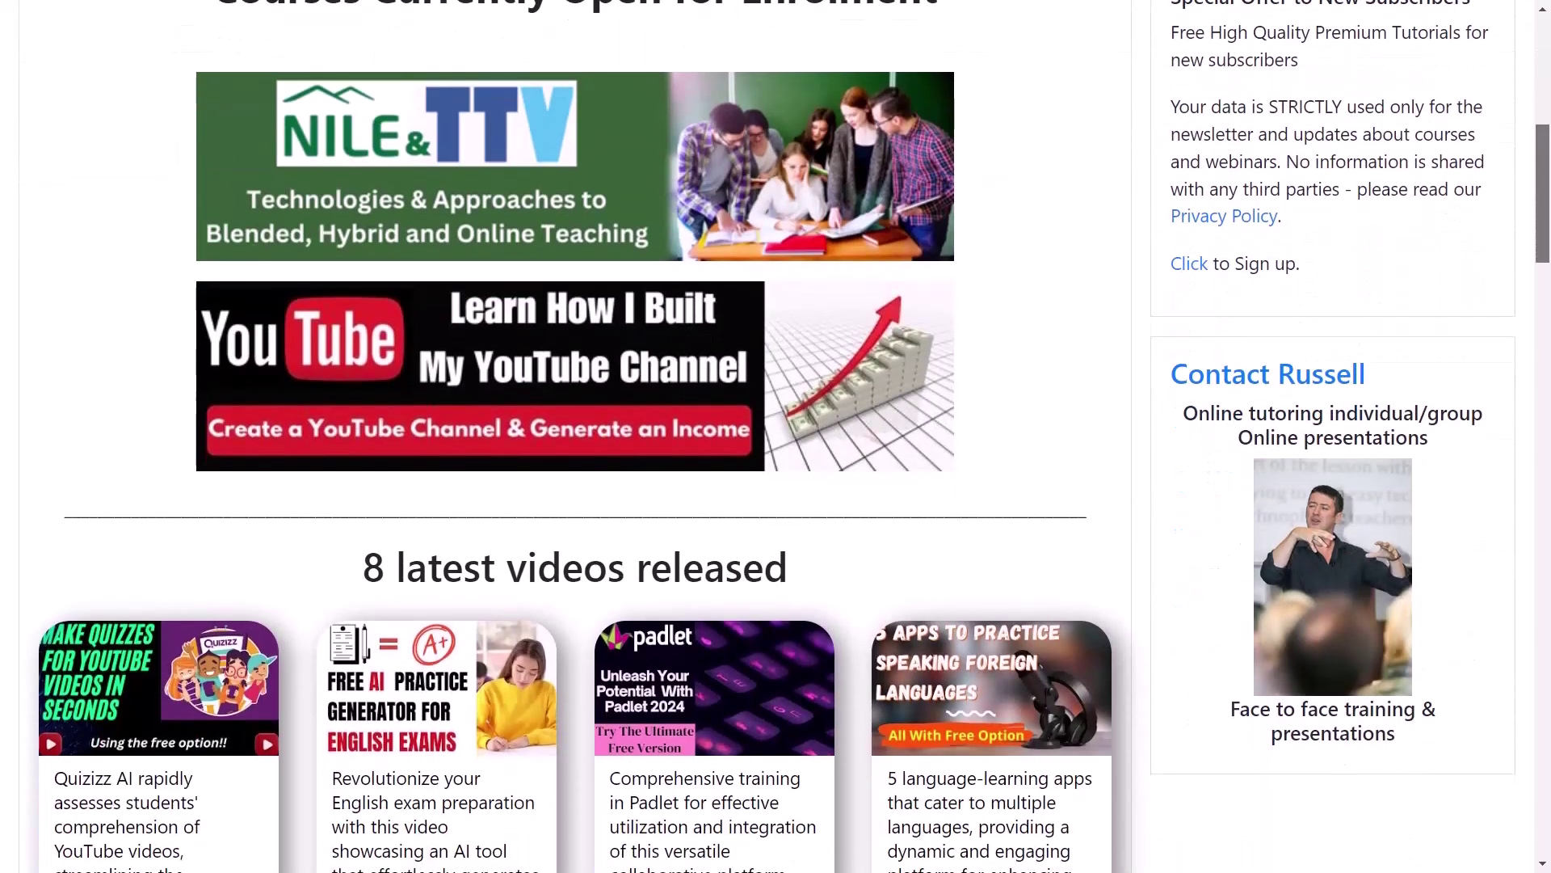
{"action": "scroll", "coordinate": [1309, 429], "scroll_direction": "down", "scroll_amount": 1}
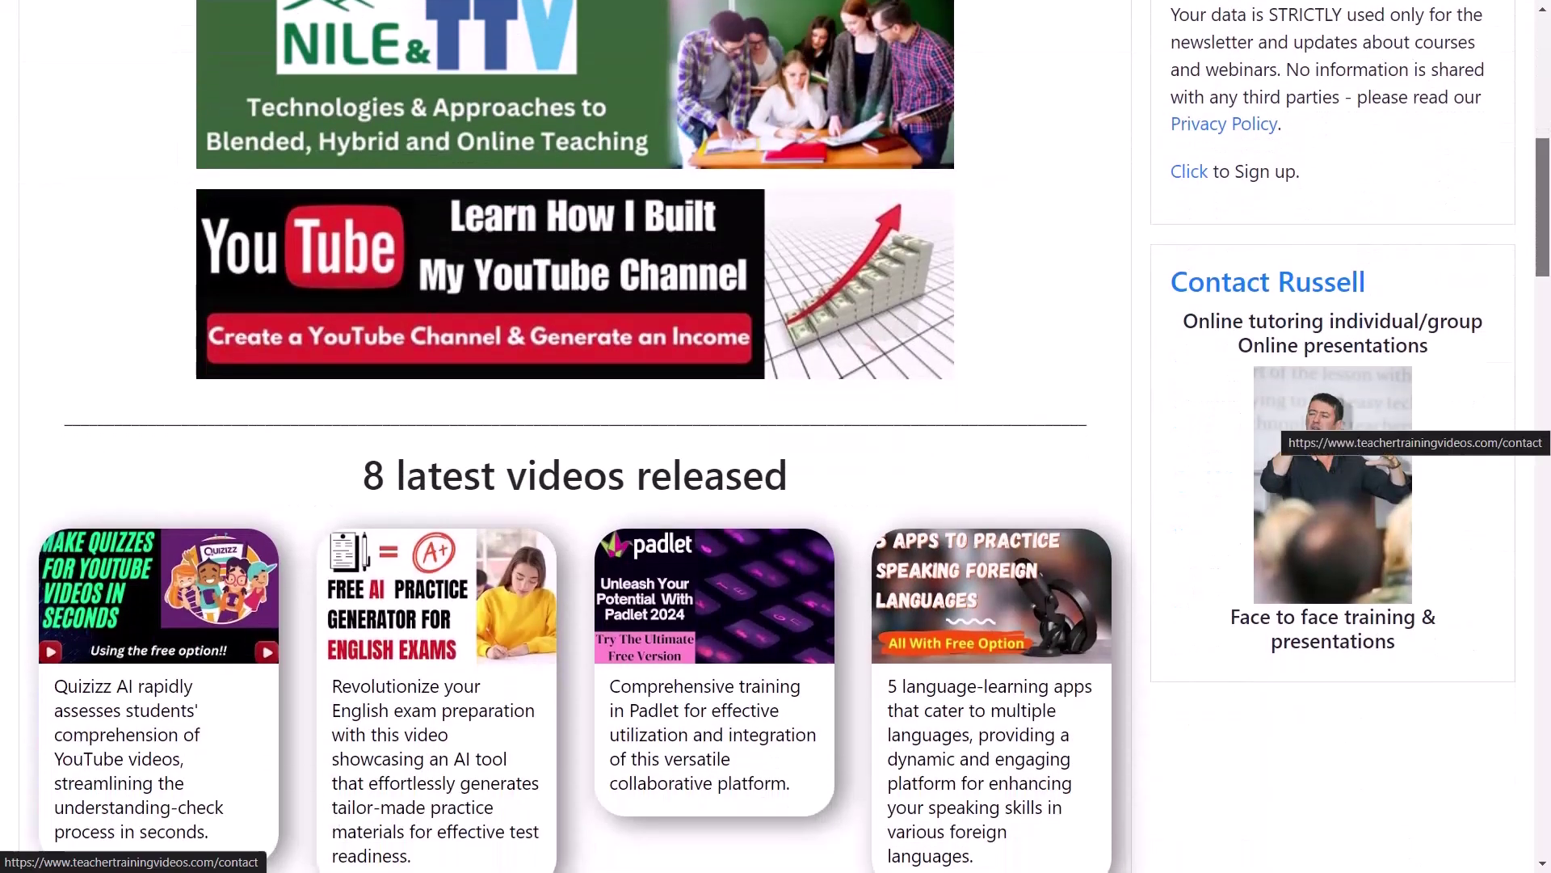
{"action": "mouse_move", "coordinate": [958, 225]}
{"action": "left_mouse_down"}
{"action": "mouse_move", "coordinate": [1067, 709]}
{"action": "mouse_move", "coordinate": [1491, 219]}
{"action": "mouse_move", "coordinate": [1503, 239]}
{"action": "left_mouse_up"}
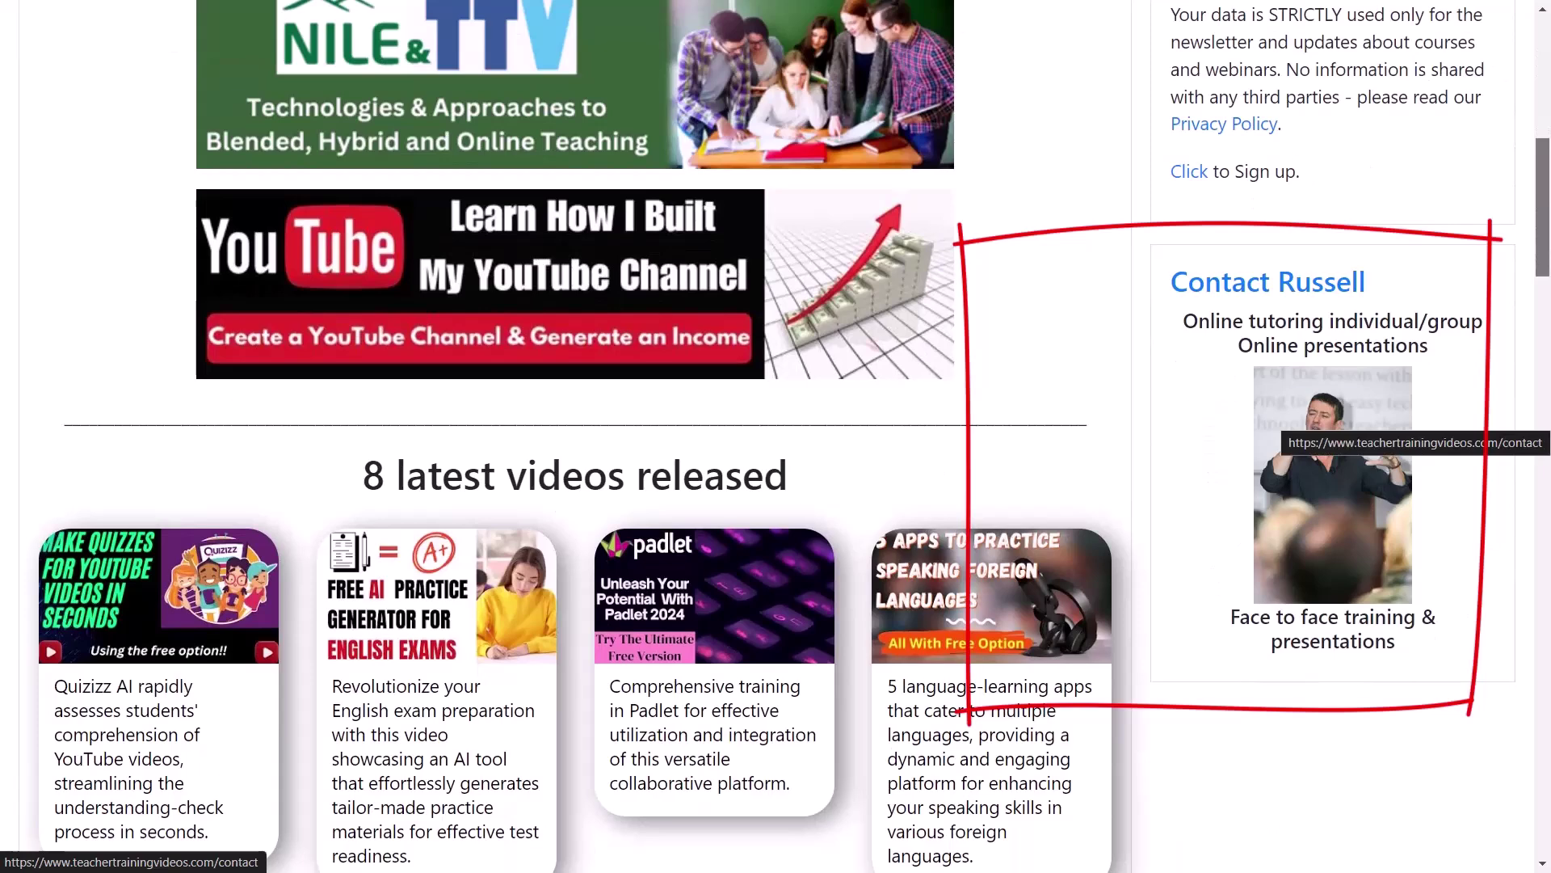
{"action": "key", "text": "Escape"}
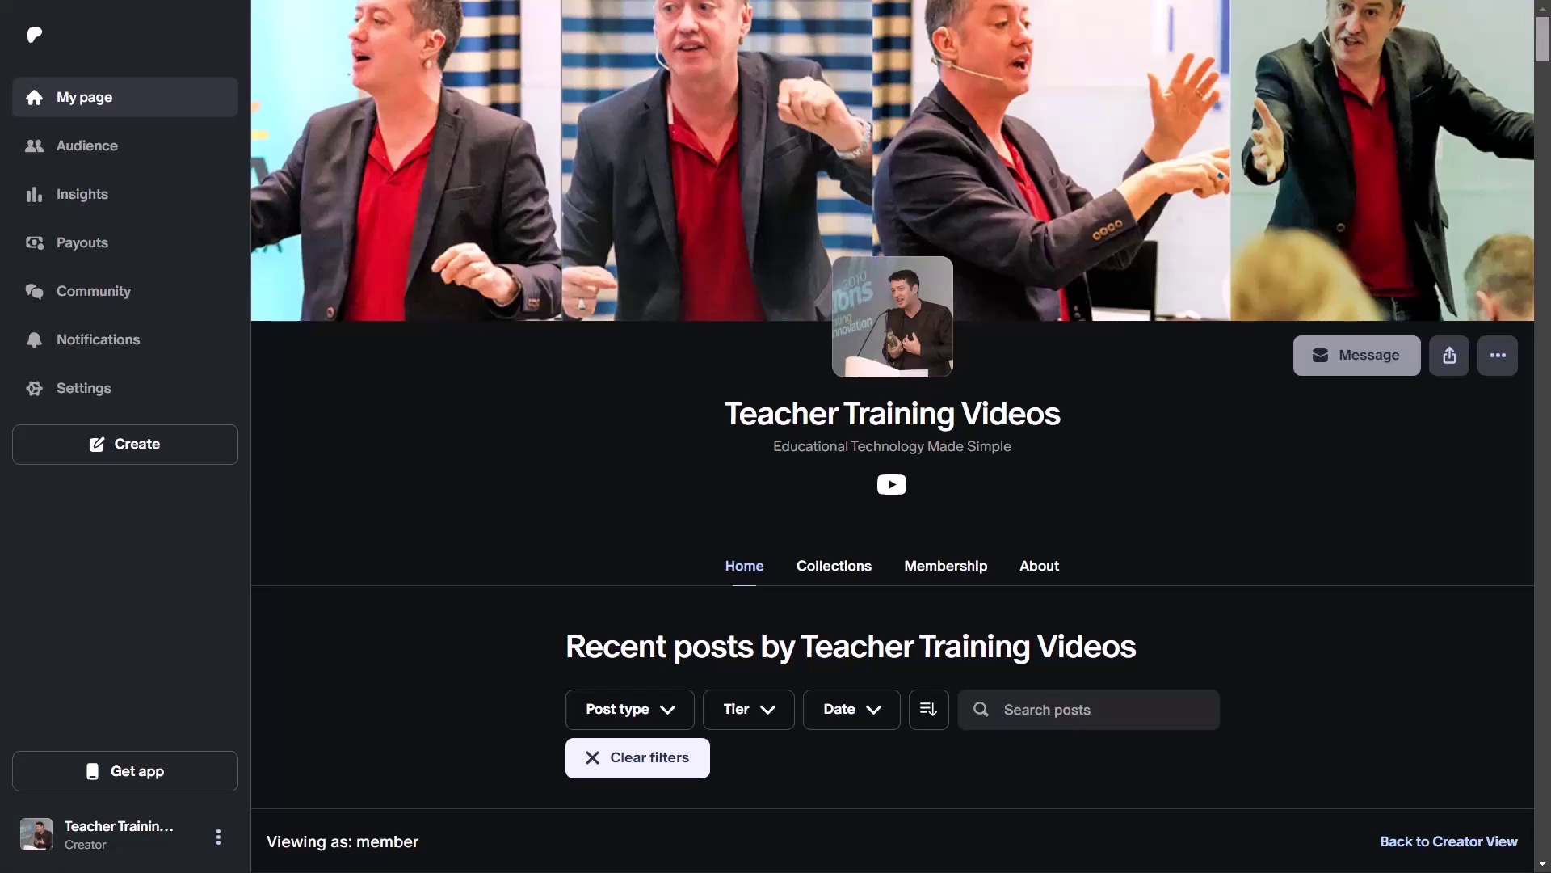
- Browse the Patreon Recent posts feed past Cathoven, Speechmatics and Wordwall to the TurboScribe-Simple Amazing post
{"action": "scroll", "coordinate": [892, 404], "scroll_direction": "down", "scroll_amount": 9}
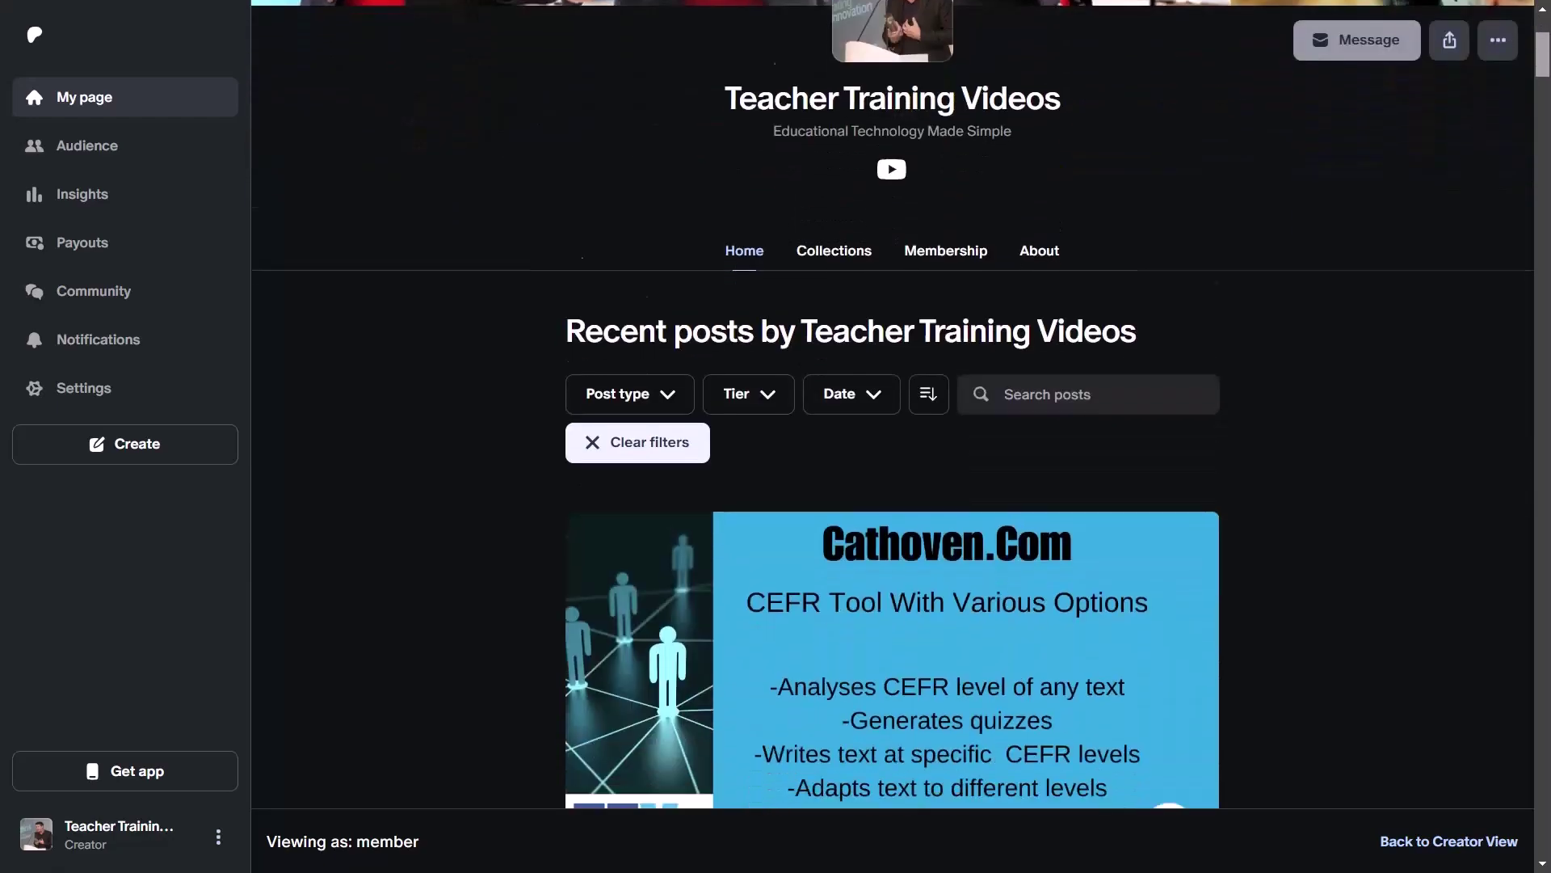
{"action": "scroll", "coordinate": [892, 404], "scroll_direction": "down", "scroll_amount": 11}
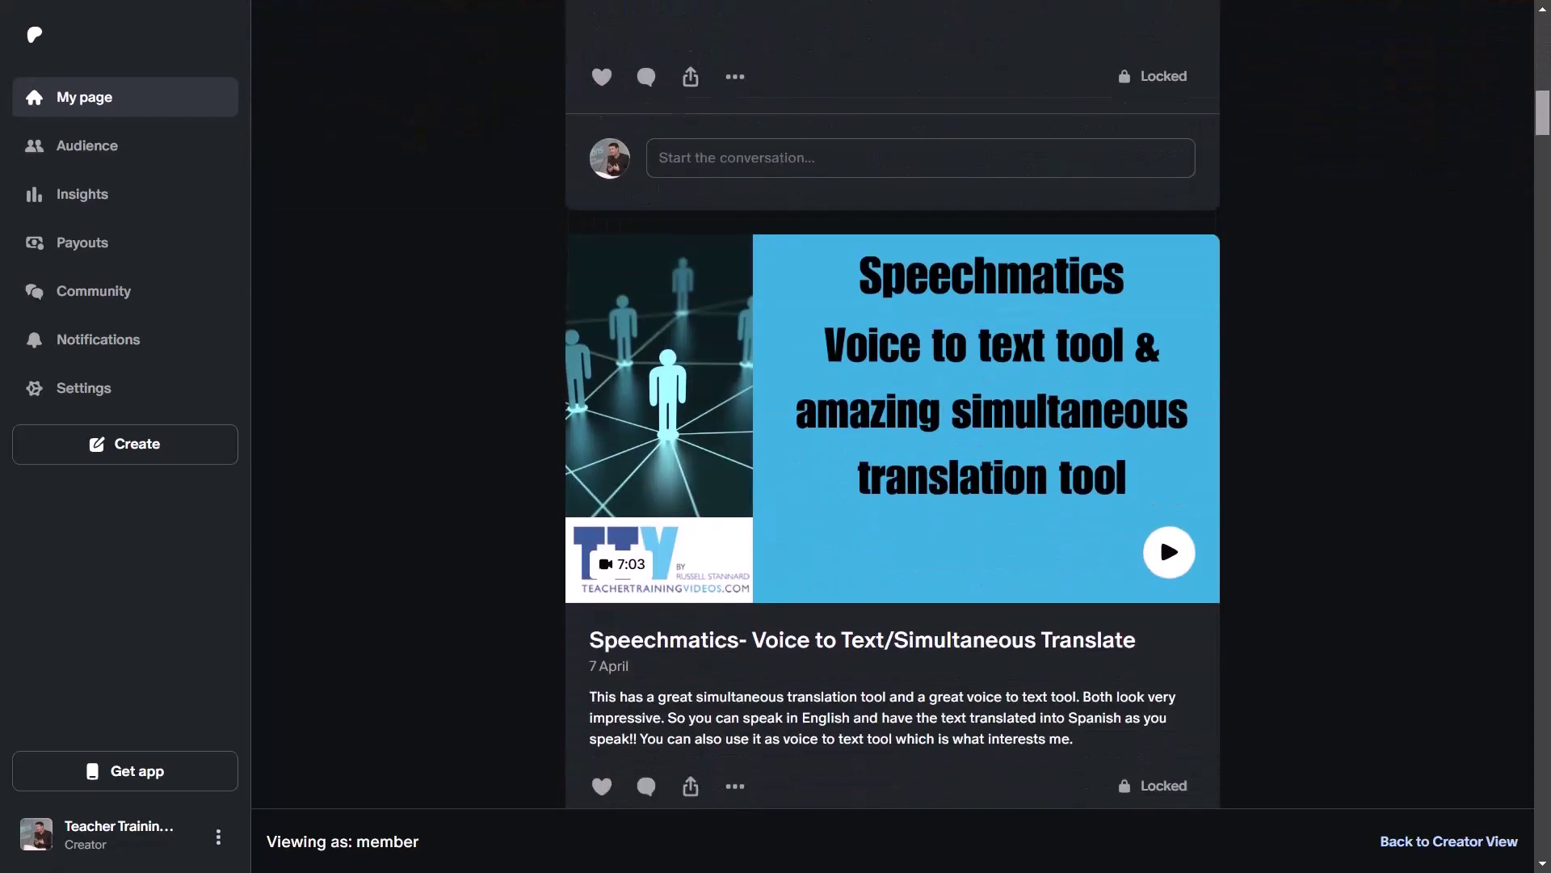
{"action": "scroll", "coordinate": [892, 404], "scroll_direction": "down", "scroll_amount": 15}
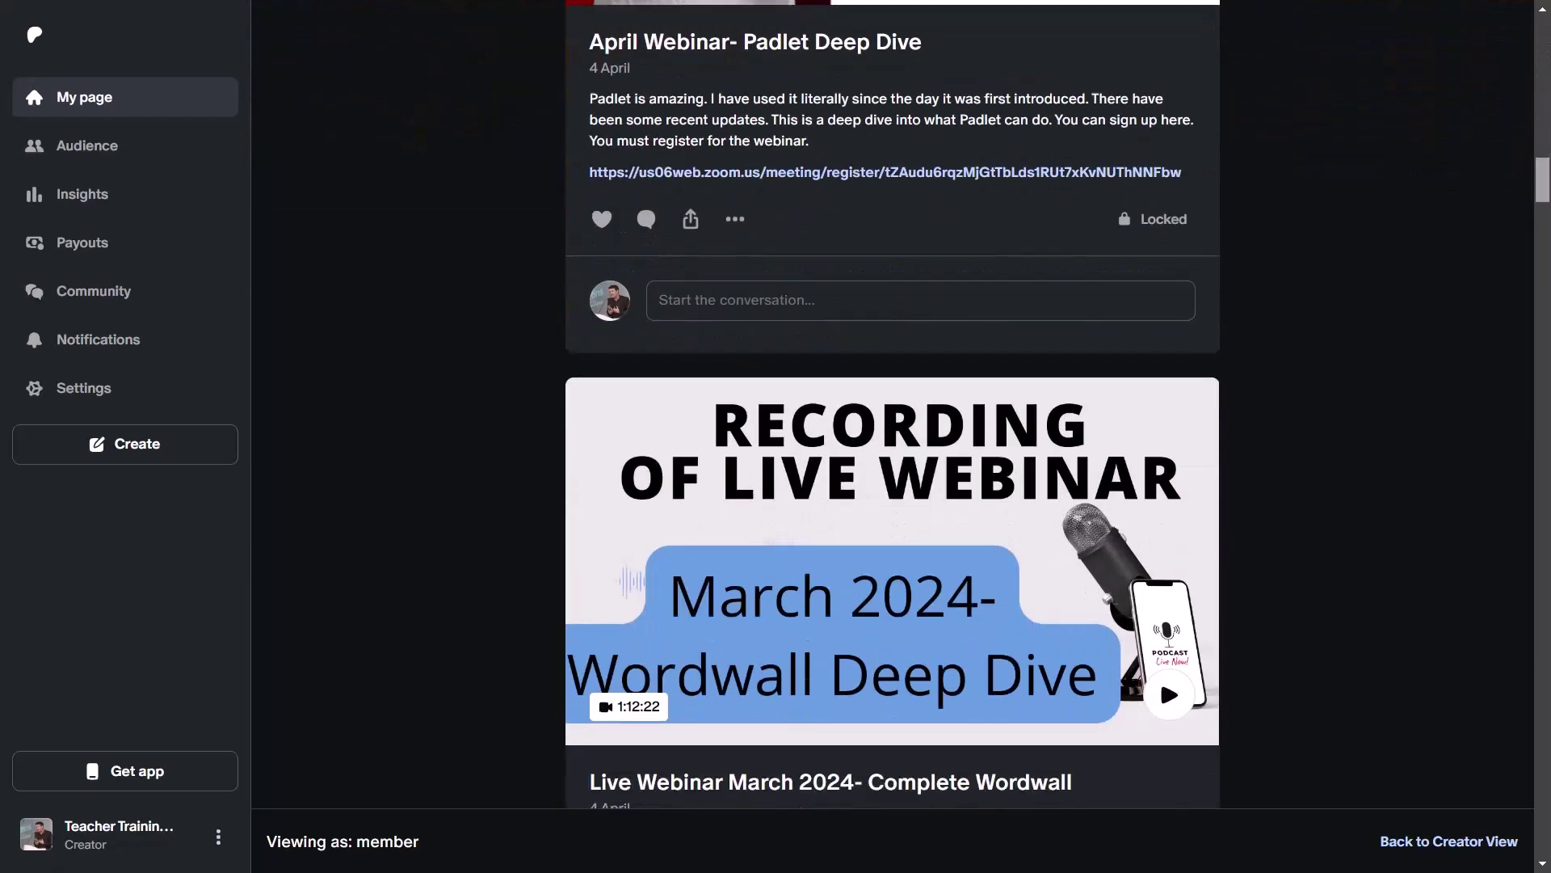
{"action": "scroll", "coordinate": [1159, 580], "scroll_direction": "down", "scroll_amount": 8}
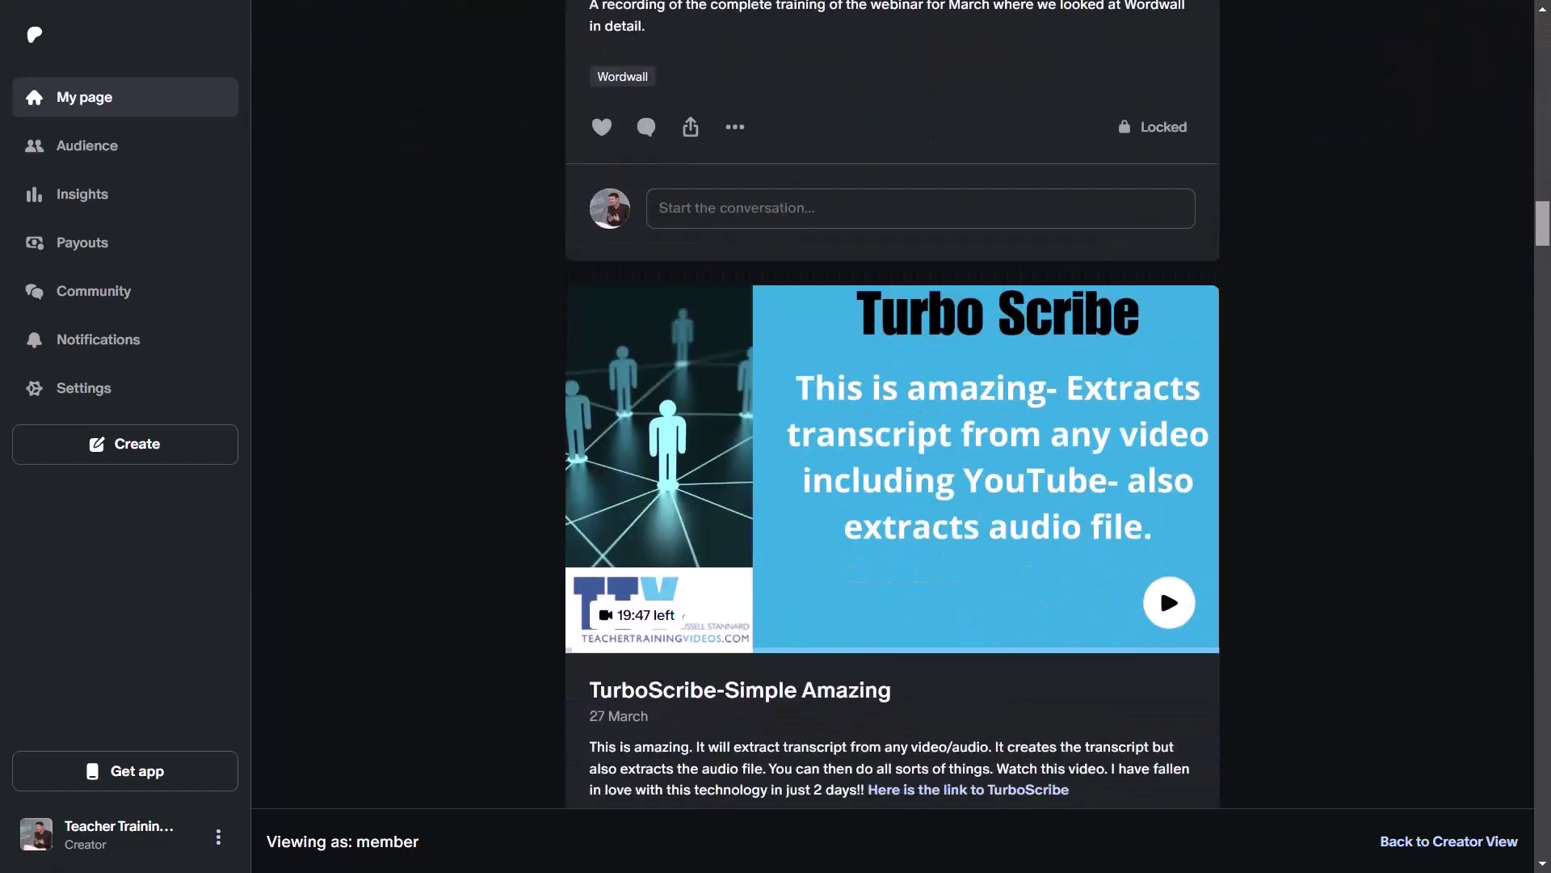